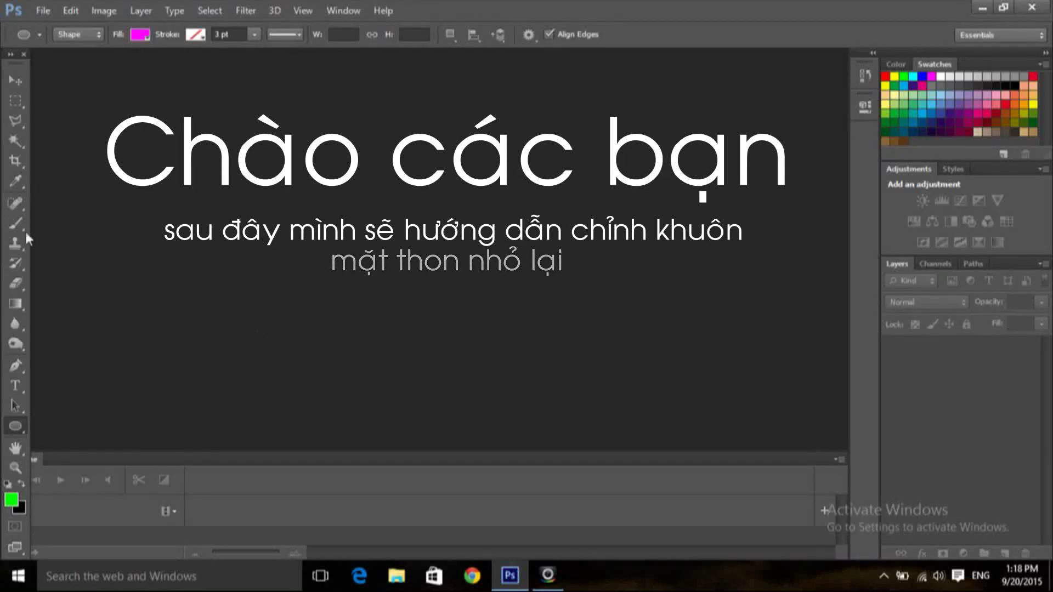
- Select the 12002997 full-length woman photo in the zenky folder's Open dialog
{"action": "left_click", "coordinate": [40, 13]}
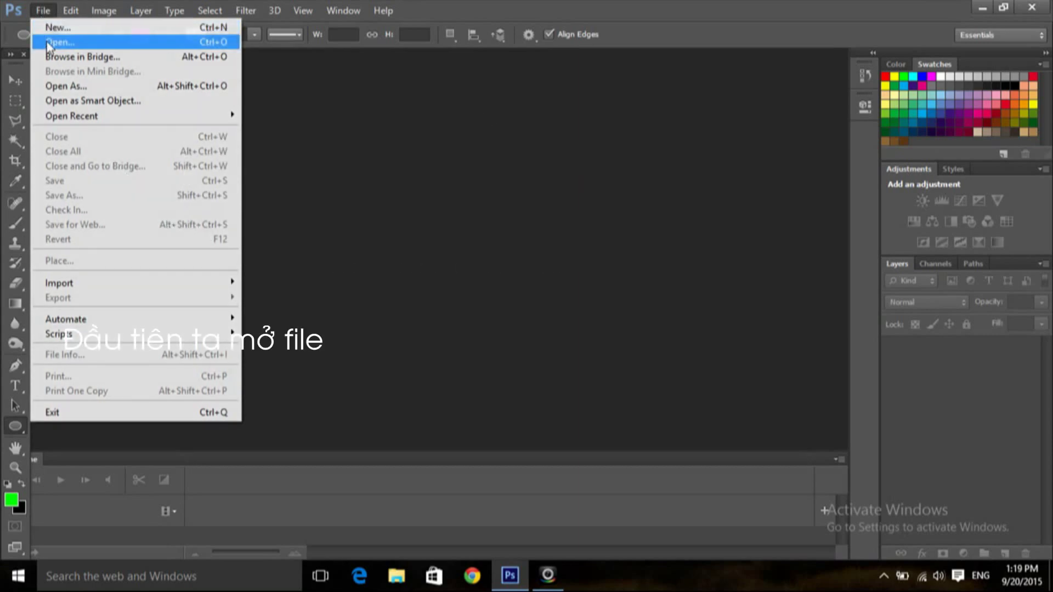
{"action": "left_click", "coordinate": [47, 42]}
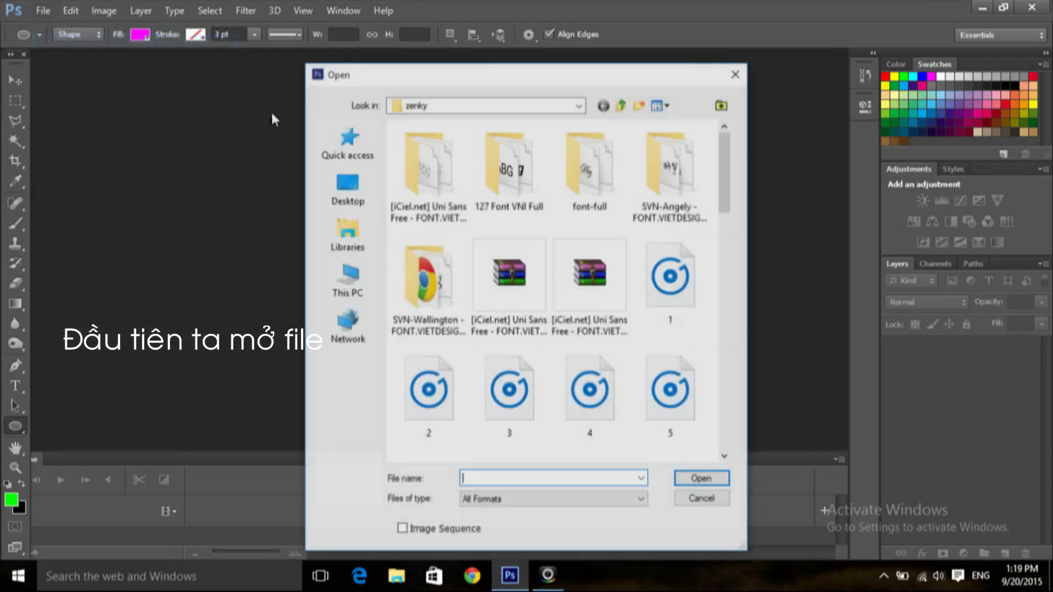
{"action": "scroll", "coordinate": [603, 203], "scroll_direction": "down", "scroll_amount": 5}
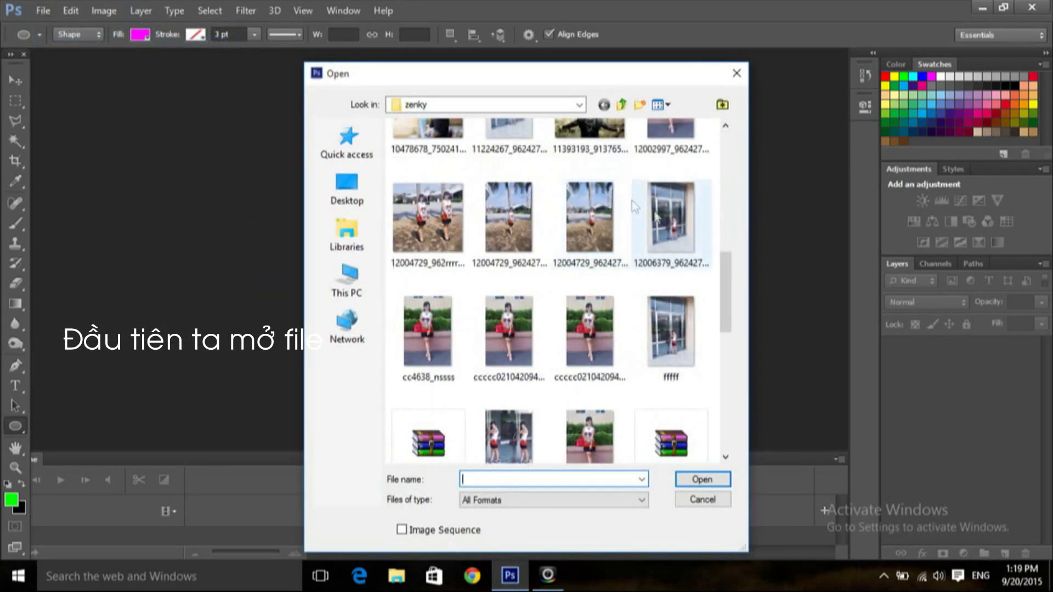
{"action": "scroll", "coordinate": [696, 241], "scroll_direction": "up", "scroll_amount": 2}
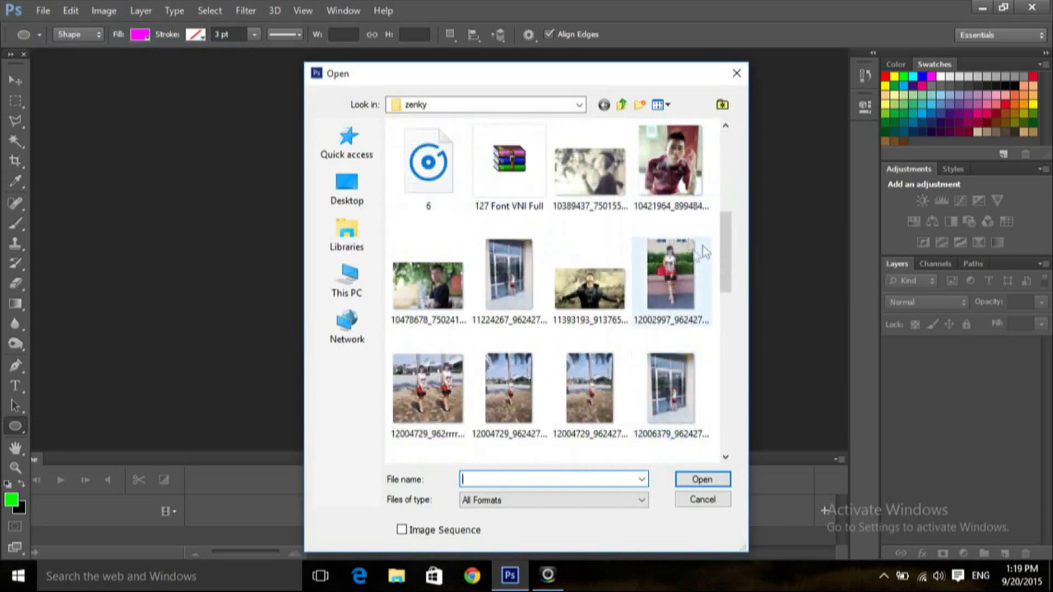
{"action": "mouse_move", "coordinate": [670, 274]}
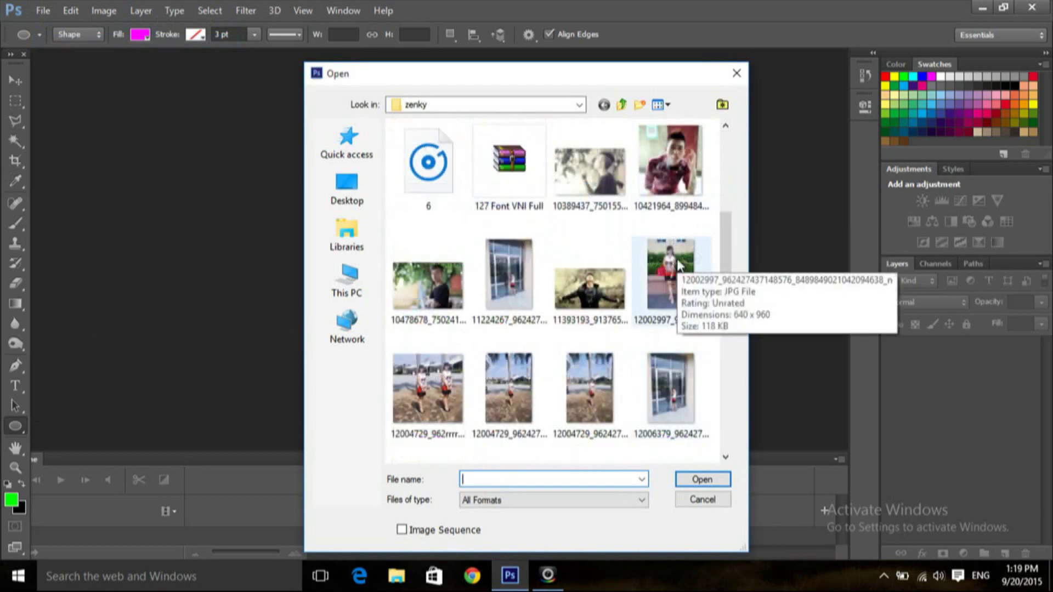
{"action": "left_click", "coordinate": [676, 267]}
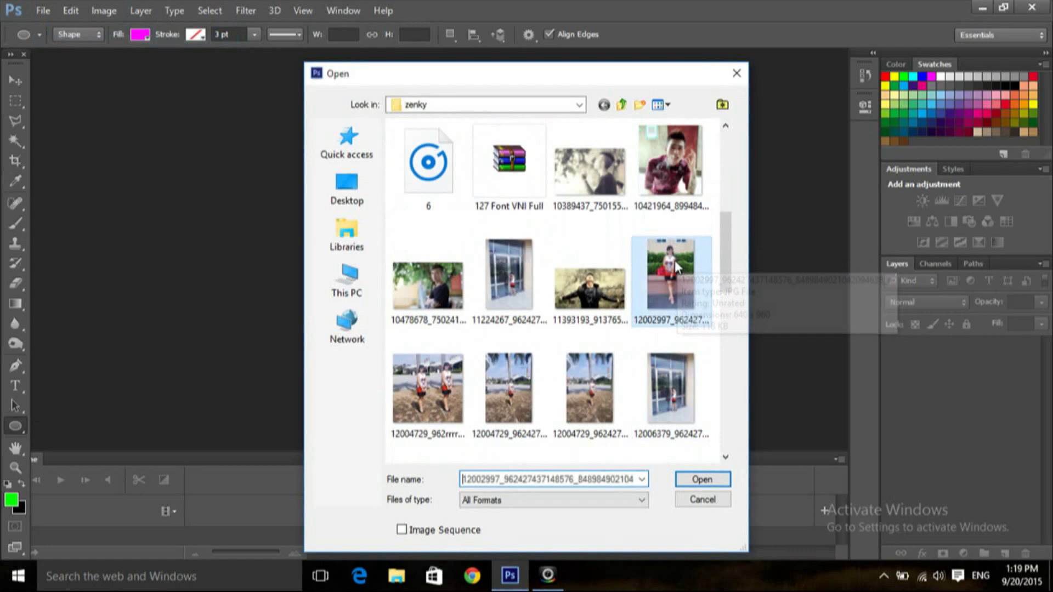
- Open the 12002997 photo, inspect it zoomed to full size, then zoom back out
{"action": "left_click", "coordinate": [711, 482]}
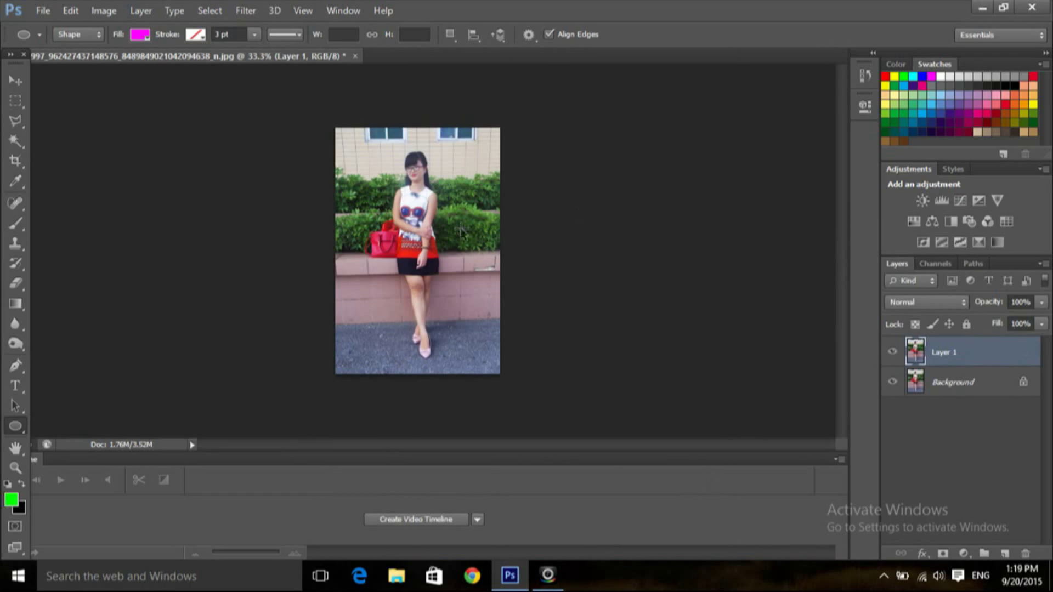
{"action": "key", "text": "ctrl+plus"}
{"action": "key", "text": "ctrl+plus"}
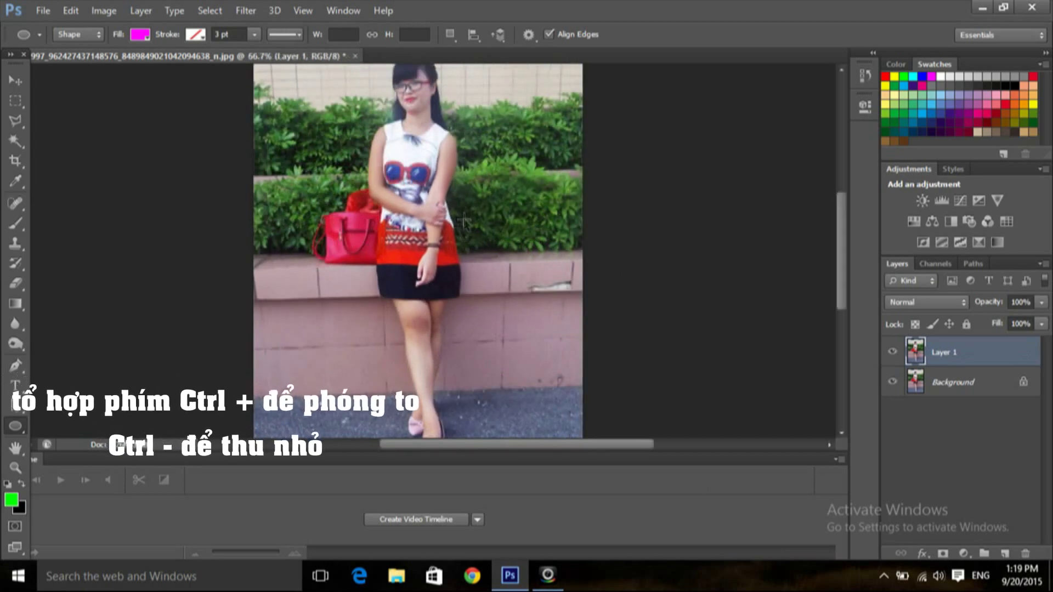
{"action": "key", "text": "ctrl+plus"}
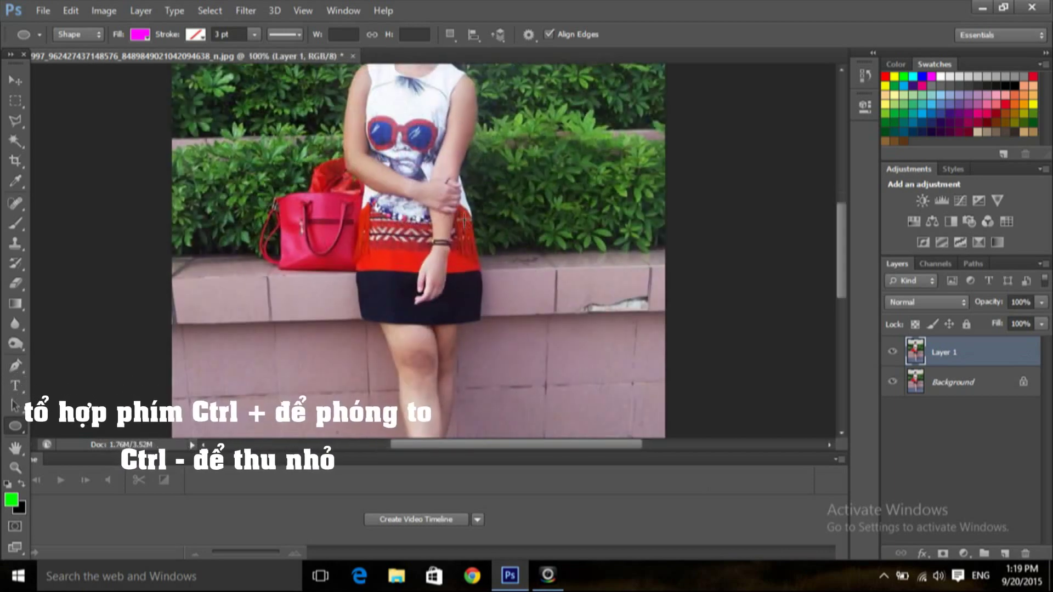
{"action": "scroll", "coordinate": [463, 221], "scroll_direction": "up", "scroll_amount": 2}
{"action": "scroll", "coordinate": [417, 181], "scroll_direction": "up", "scroll_amount": 1}
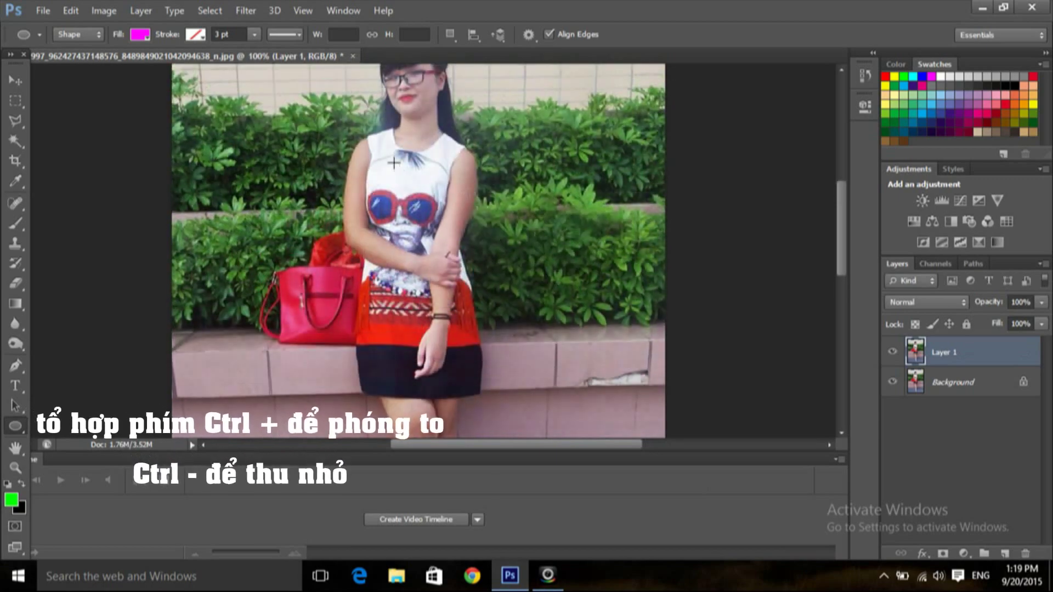
{"action": "scroll", "coordinate": [393, 162], "scroll_direction": "up", "scroll_amount": 1}
{"action": "scroll", "coordinate": [399, 137], "scroll_direction": "down", "scroll_amount": 1}
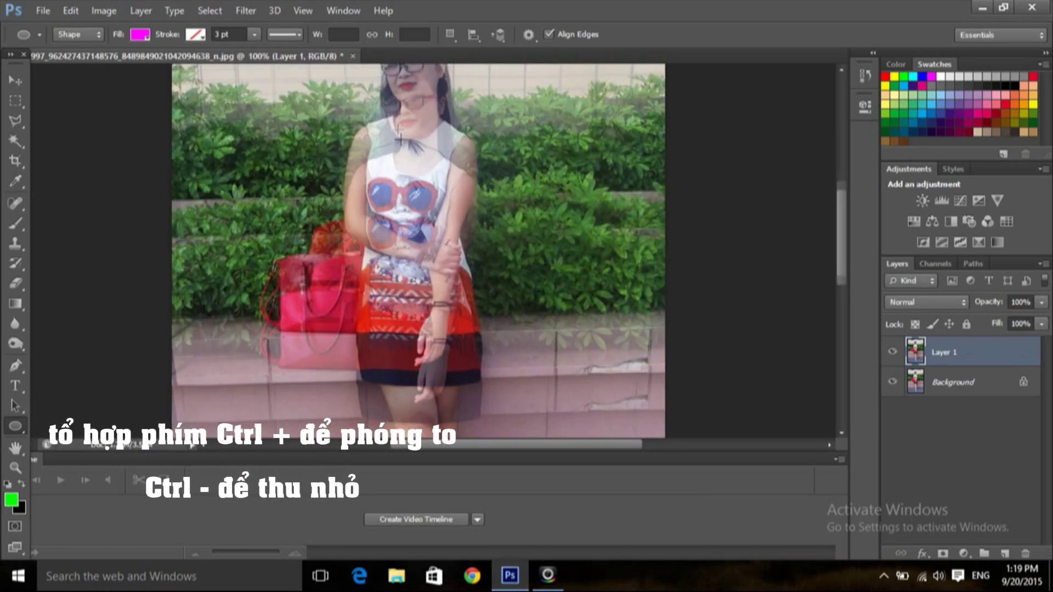
{"action": "scroll", "coordinate": [399, 138], "scroll_direction": "down", "scroll_amount": 1}
{"action": "scroll", "coordinate": [417, 200], "scroll_direction": "down", "scroll_amount": 1}
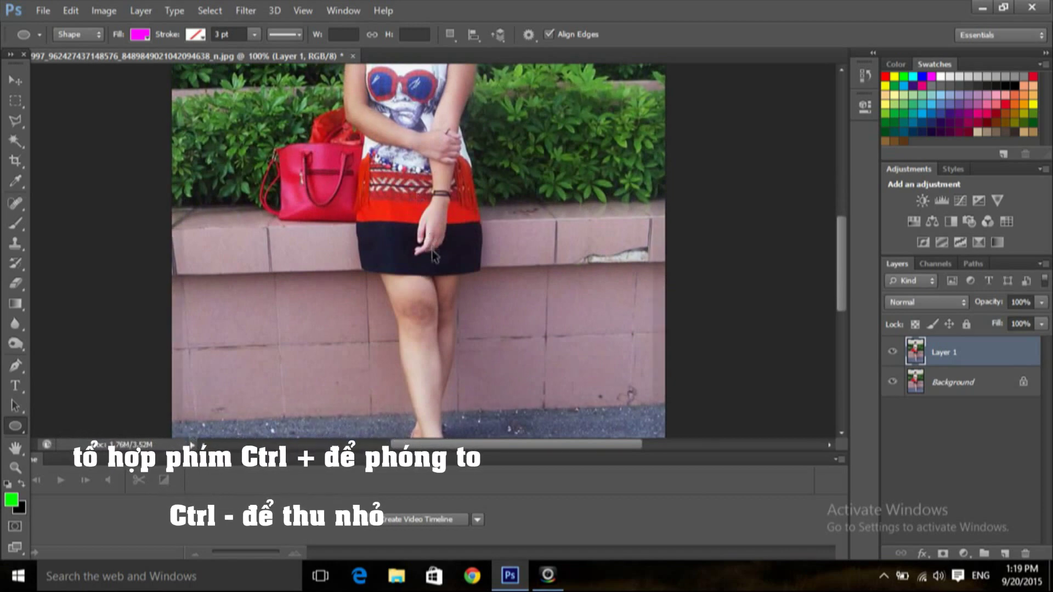
{"action": "key", "text": "ctrl+minus"}
{"action": "key", "text": "ctrl+minus"}
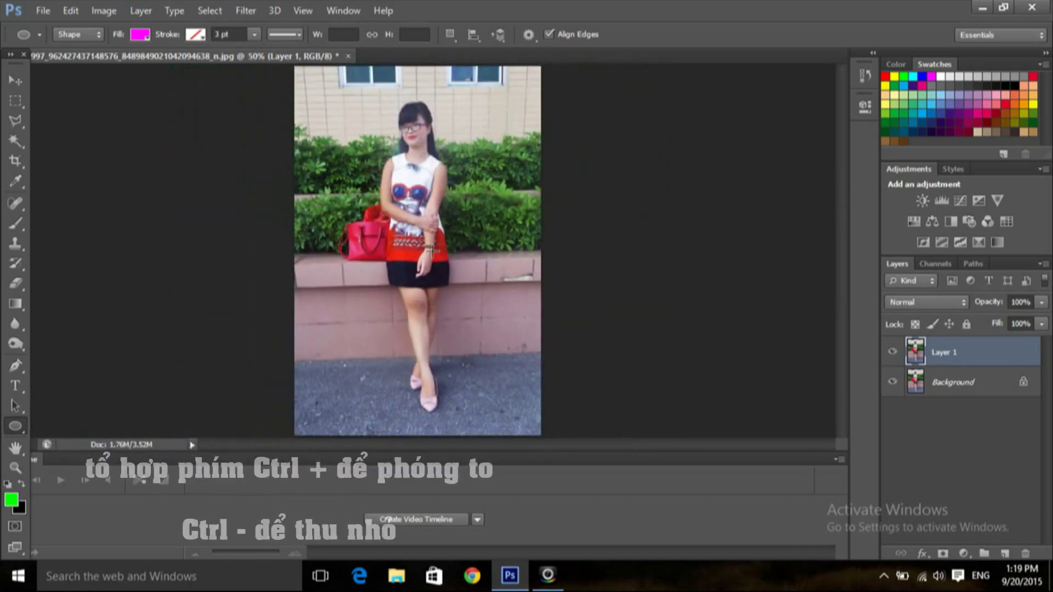
- Run Filter > Liquify on Layer 1 of the woman's photo
{"action": "left_click", "coordinate": [251, 8]}
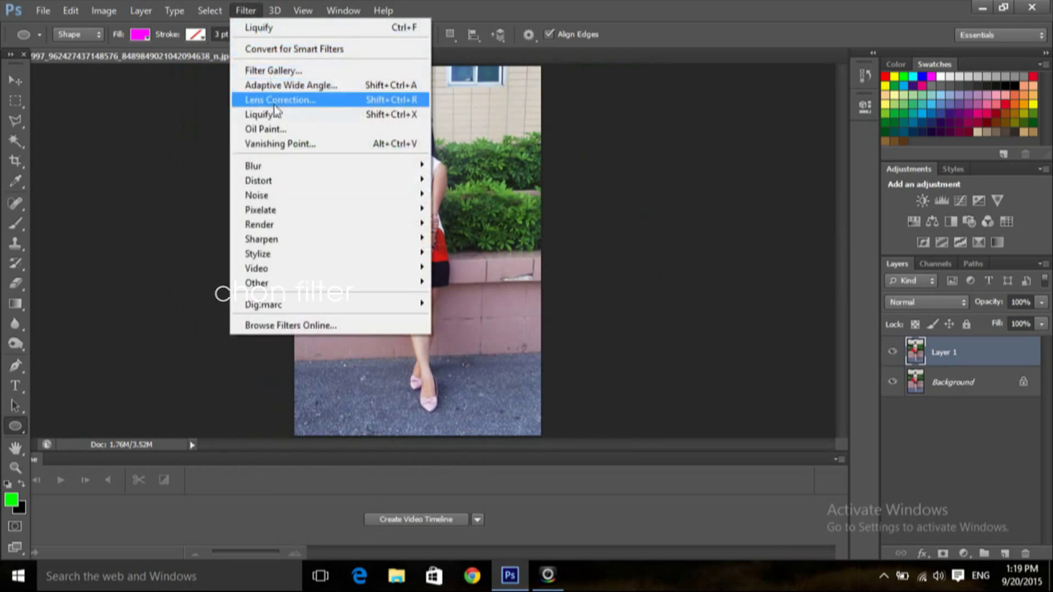
{"action": "left_click", "coordinate": [274, 115]}
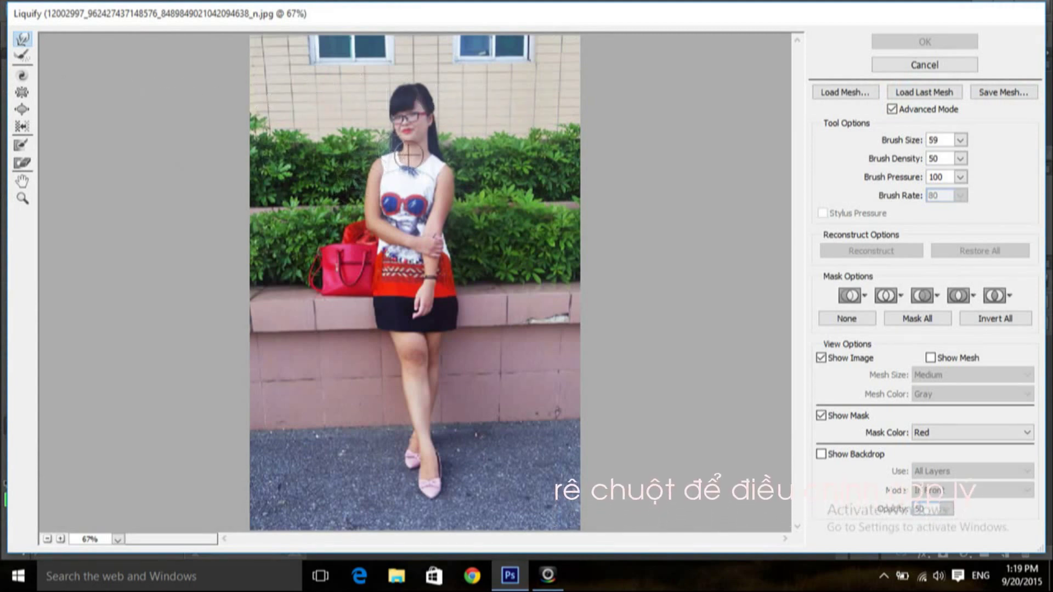
- At 300% preview zoom, Forward Warp the cheek edge and right jawline inward
{"action": "key", "text": "ctrl+plus"}
{"action": "key", "text": "ctrl+plus"}
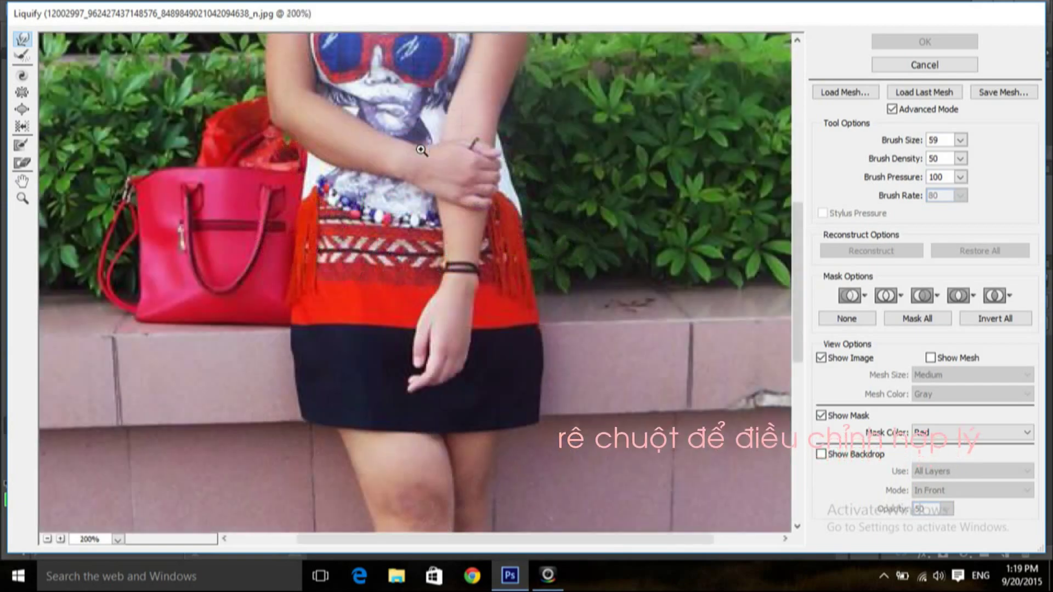
{"action": "key", "text": "ctrl+plus"}
{"action": "key", "text": "ctrl+plus"}
{"action": "scroll", "coordinate": [420, 148], "scroll_direction": "up", "scroll_amount": 5}
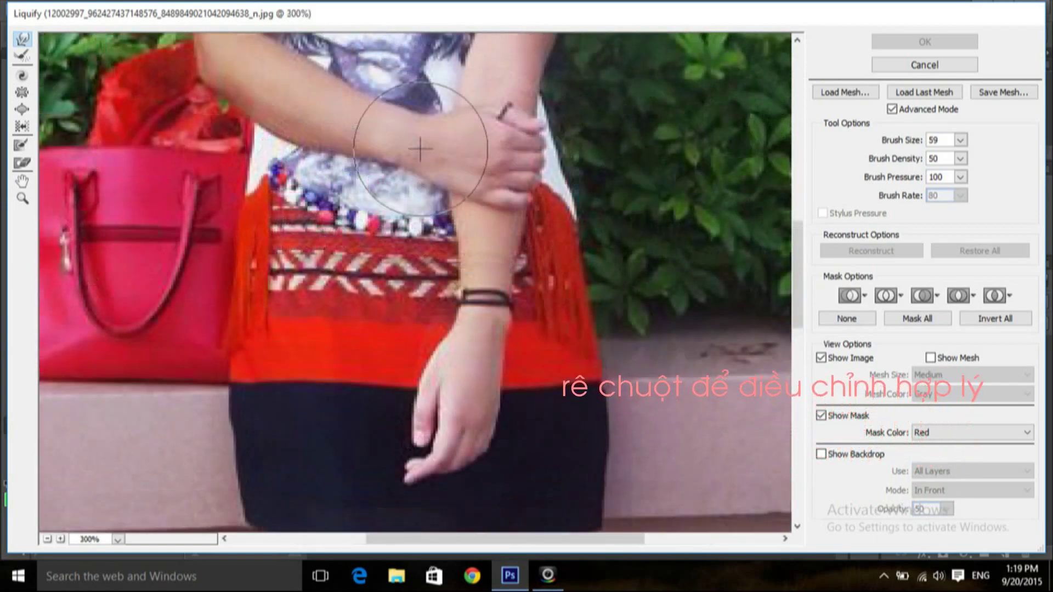
{"action": "scroll", "coordinate": [420, 148], "scroll_direction": "up", "scroll_amount": 5}
{"action": "scroll", "coordinate": [420, 148], "scroll_direction": "up", "scroll_amount": 5}
{"action": "scroll", "coordinate": [420, 148], "scroll_direction": "up", "scroll_amount": 5}
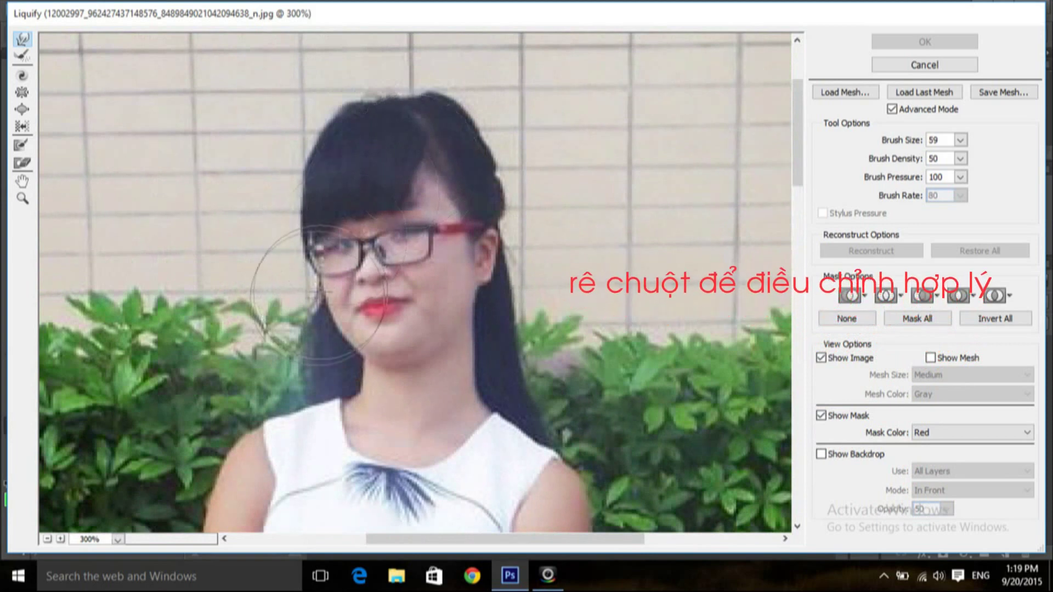
{"action": "left_click_drag", "start_coordinate": [314, 308], "coordinate": [364, 378]}
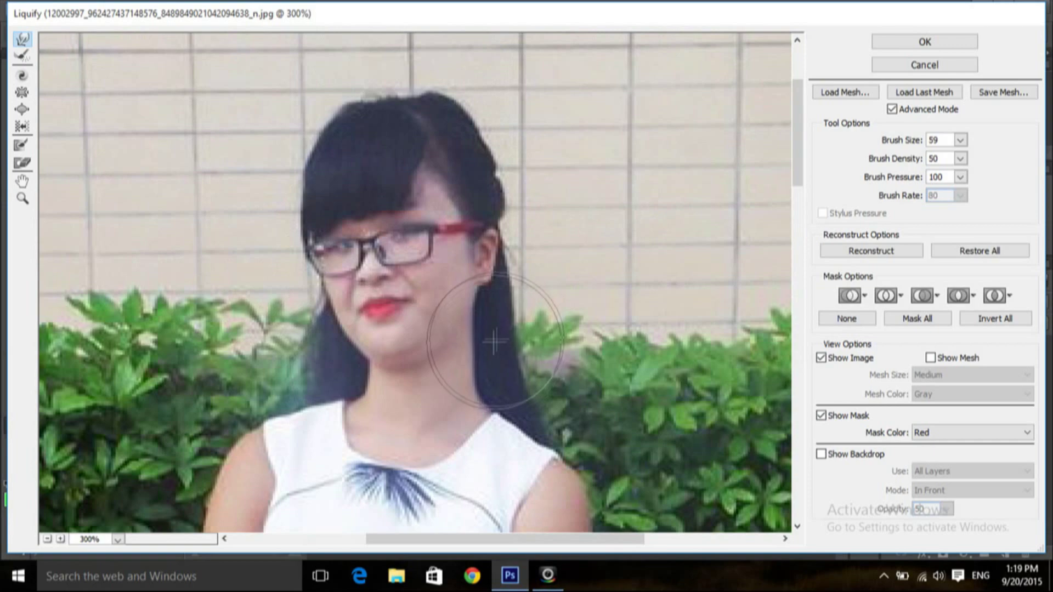
{"action": "left_click_drag", "start_coordinate": [497, 355], "coordinate": [487, 346]}
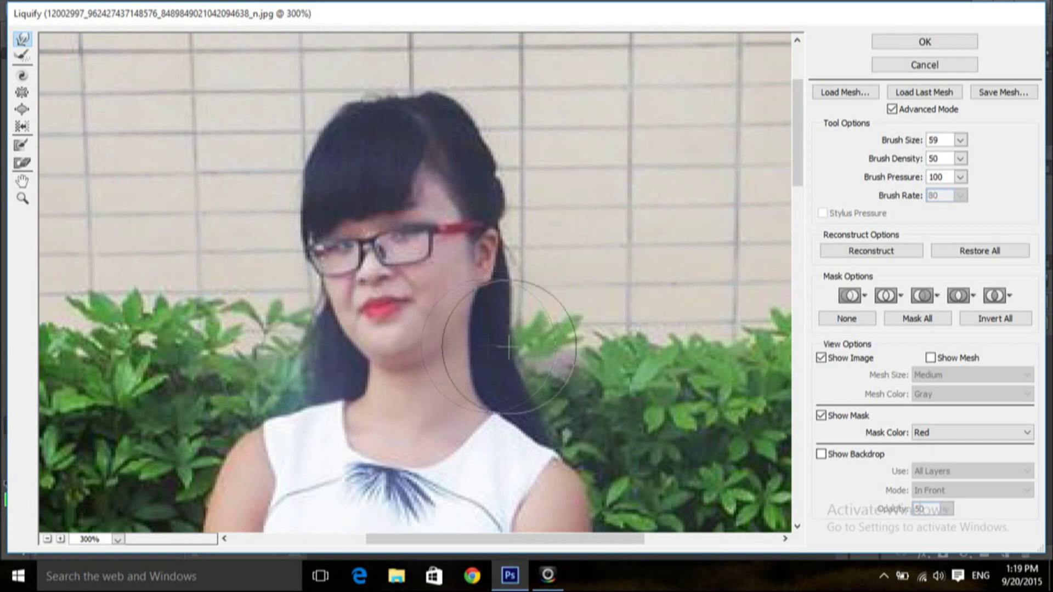
{"action": "scroll", "coordinate": [508, 347], "scroll_direction": "down", "scroll_amount": 3}
{"action": "scroll", "coordinate": [516, 307], "scroll_direction": "down", "scroll_amount": 2}
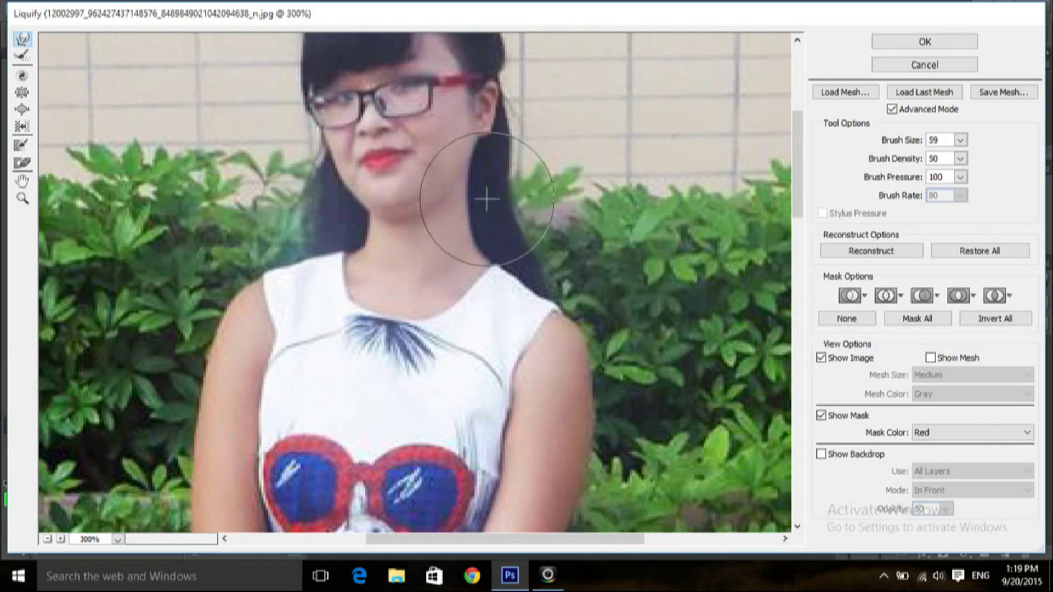
{"action": "scroll", "coordinate": [371, 199], "scroll_direction": "up", "scroll_amount": 5}
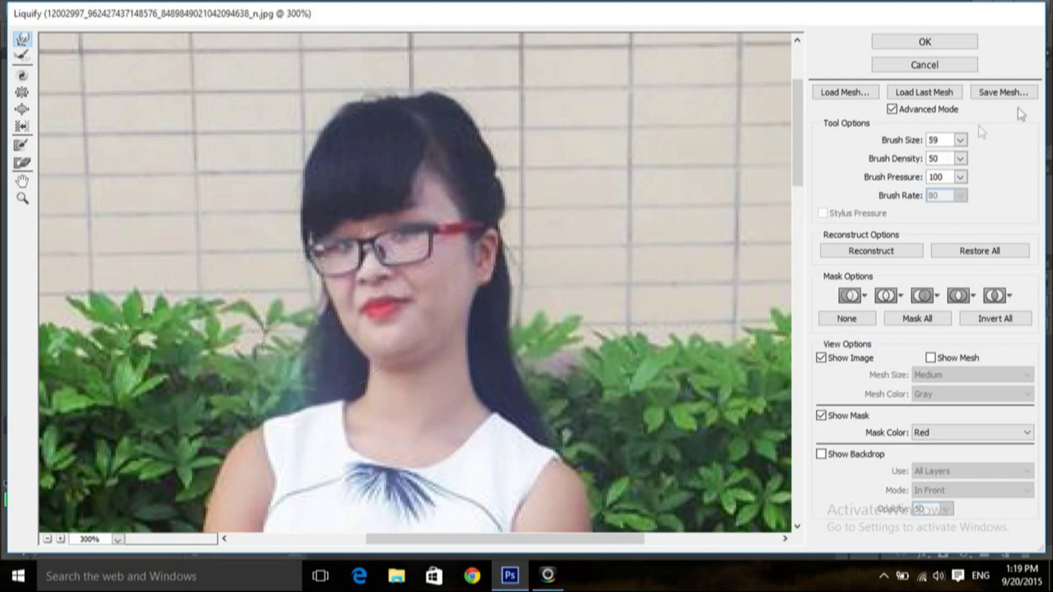
- Lower the Liquify Brush Size slider from 59 to 13
{"action": "left_click", "coordinate": [961, 140]}
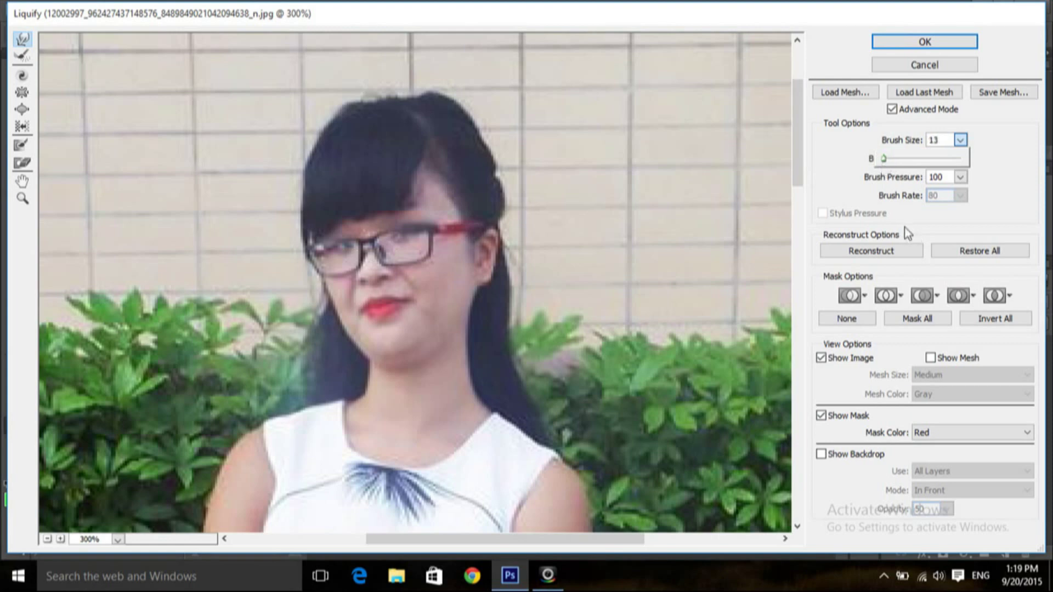
- Set the Liquify brush size to 33 with the bracket keys
{"action": "key", "text": "bracketright"}
{"action": "key", "text": "bracketright"}
{"action": "key", "text": "bracketright"}
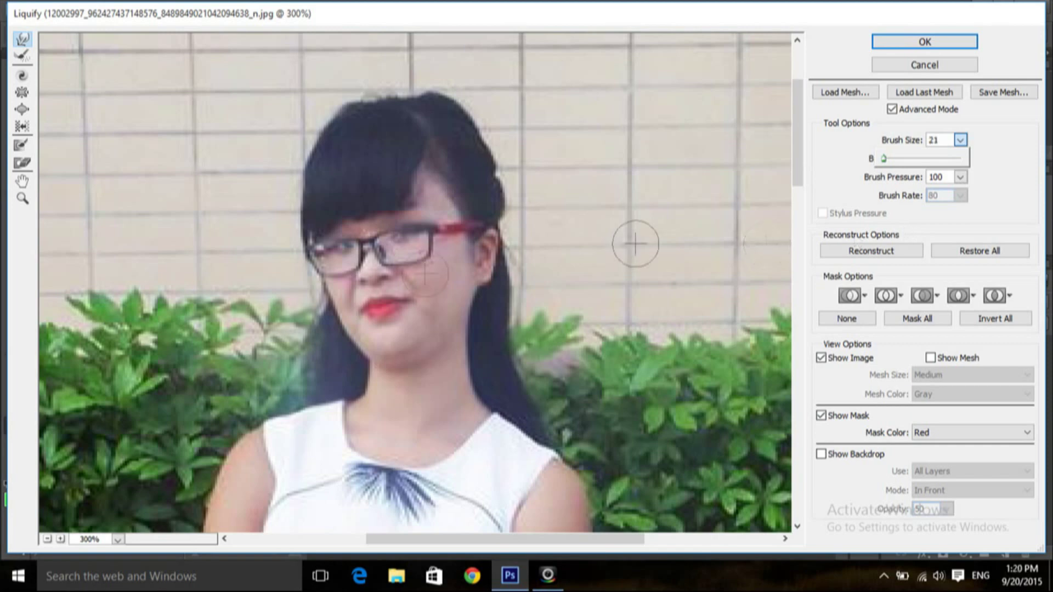
{"action": "key", "text": "bracketright"}
{"action": "key", "text": "bracketright"}
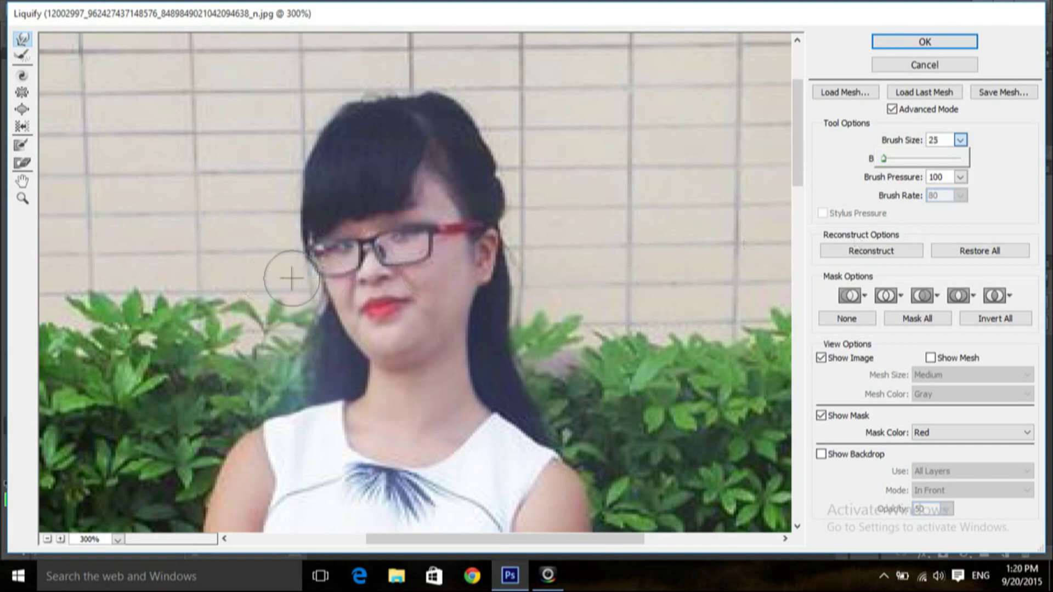
{"action": "key", "text": "bracketright"}
{"action": "key", "text": "bracketright"}
{"action": "key", "text": "bracketright"}
{"action": "key", "text": "bracketright"}
{"action": "key", "text": "bracketright"}
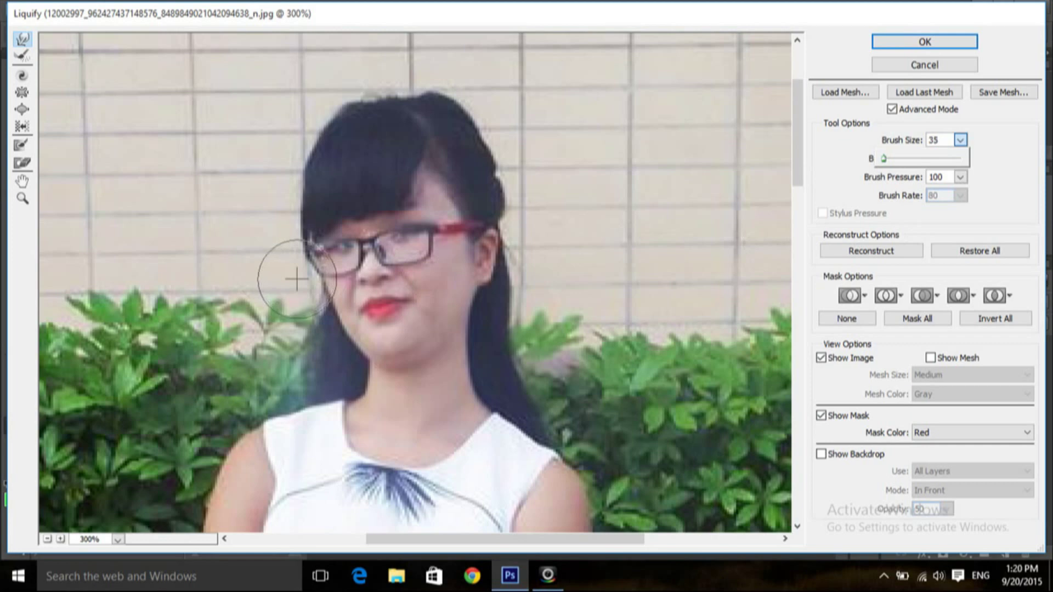
{"action": "key", "text": "bracketright"}
{"action": "key", "text": "bracketright"}
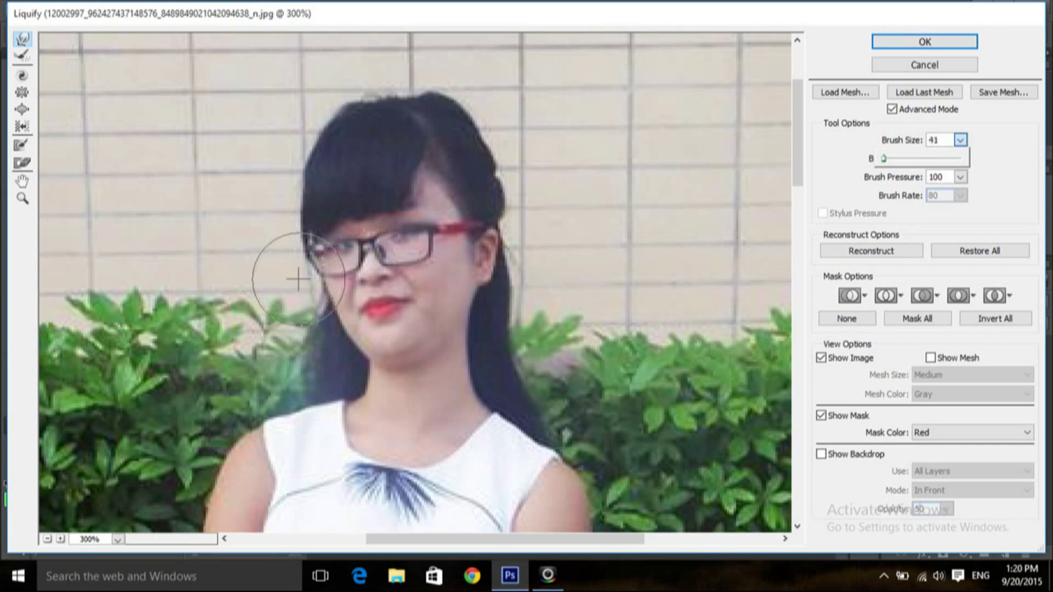
{"action": "key", "text": "bracketright"}
{"action": "key", "text": "bracketleft"}
{"action": "key", "text": "bracketleft"}
{"action": "key", "text": "bracketleft"}
{"action": "key", "text": "bracketleft"}
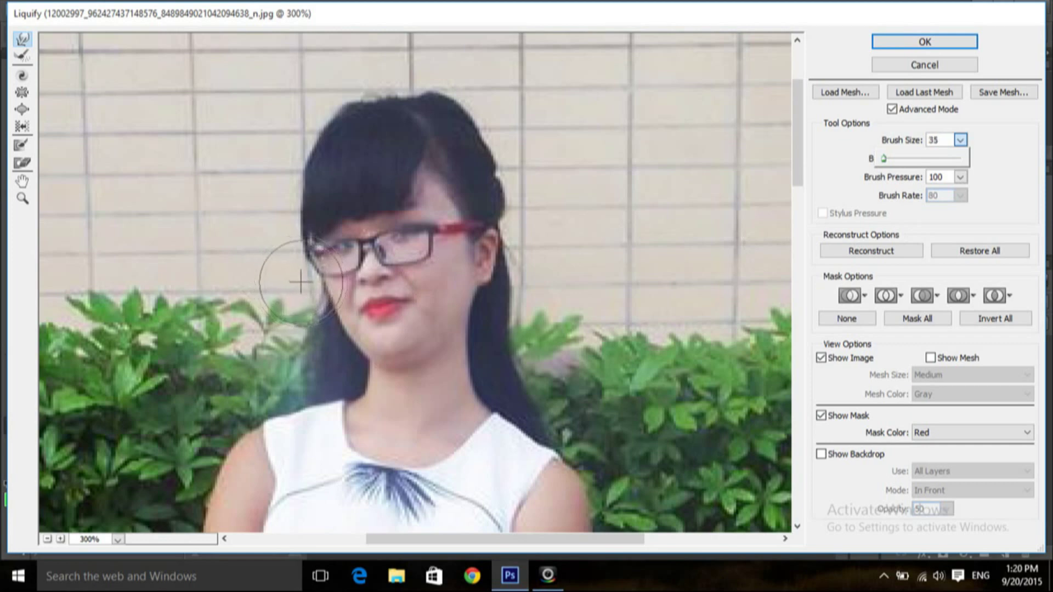
{"action": "key", "text": "bracketleft"}
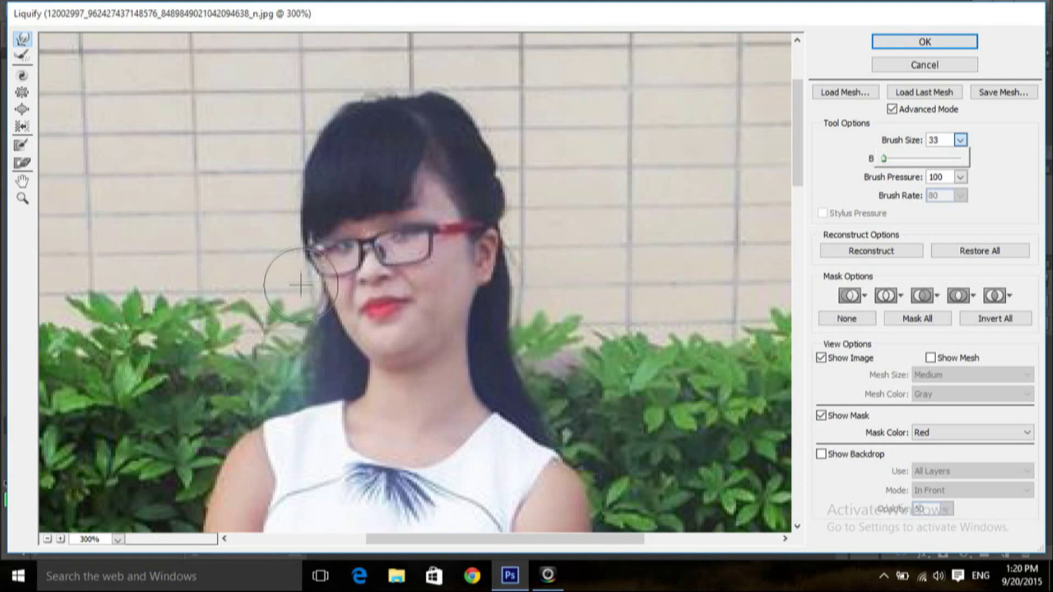
- Push the hair edge by the left cheek and the right face side inward, stepping back the last warp
{"action": "left_click_drag", "start_coordinate": [301, 284], "coordinate": [305, 340]}
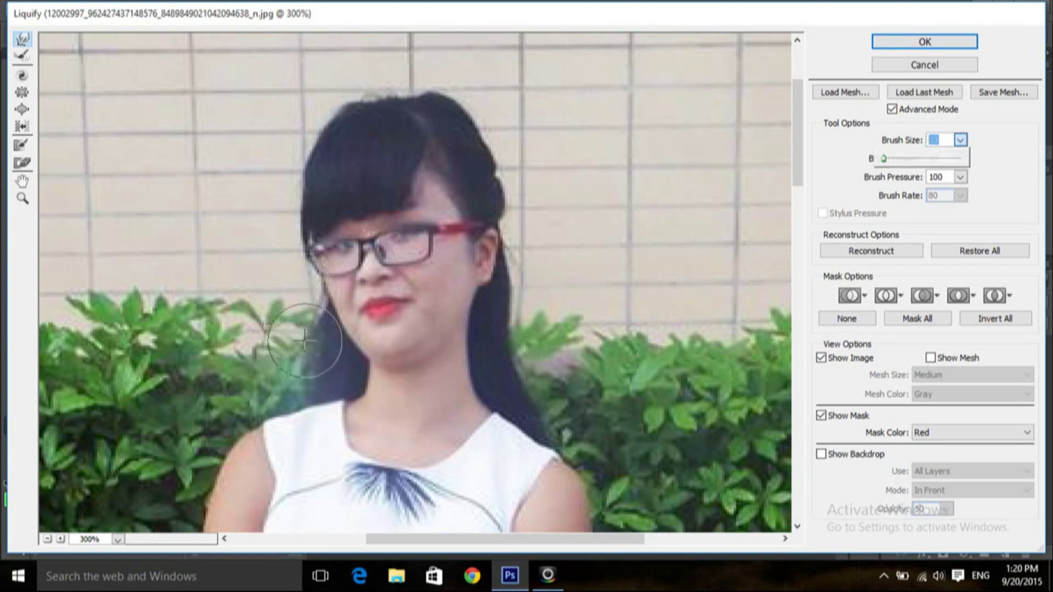
{"action": "left_click_drag", "start_coordinate": [307, 341], "coordinate": [320, 331]}
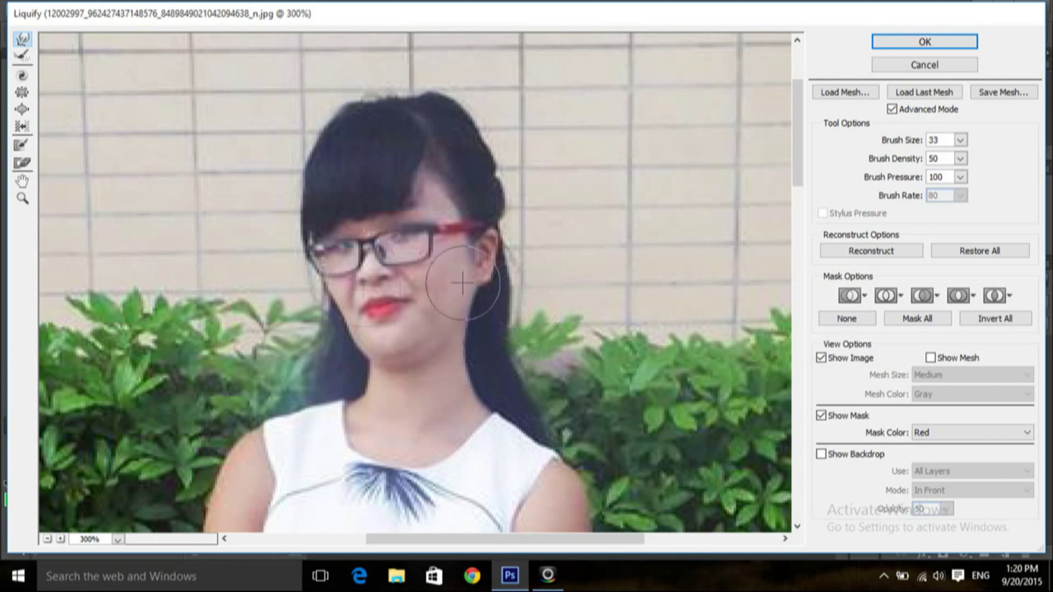
{"action": "left_click_drag", "start_coordinate": [338, 294], "coordinate": [323, 296]}
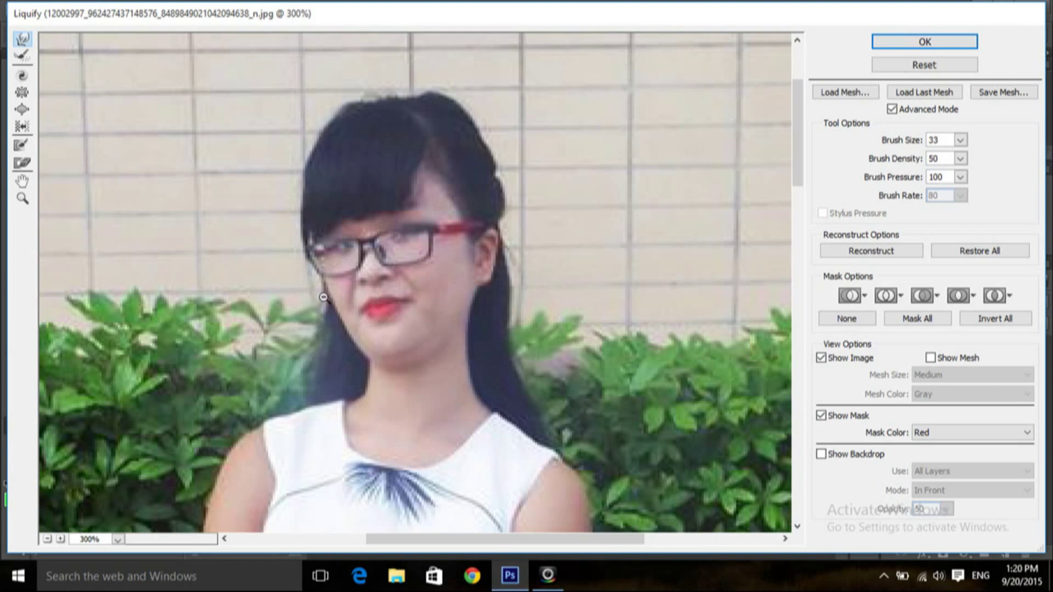
{"action": "key", "text": "ctrl+alt+z"}
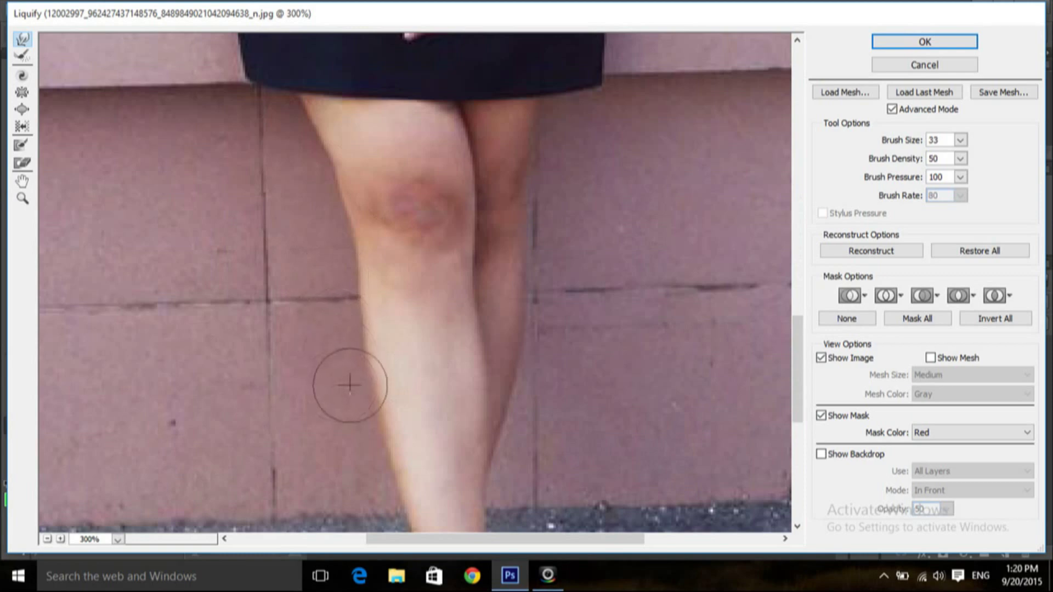
- Push the calf's outer and left edges inward at several points to slim it
{"action": "left_click_drag", "start_coordinate": [350, 386], "coordinate": [354, 425]}
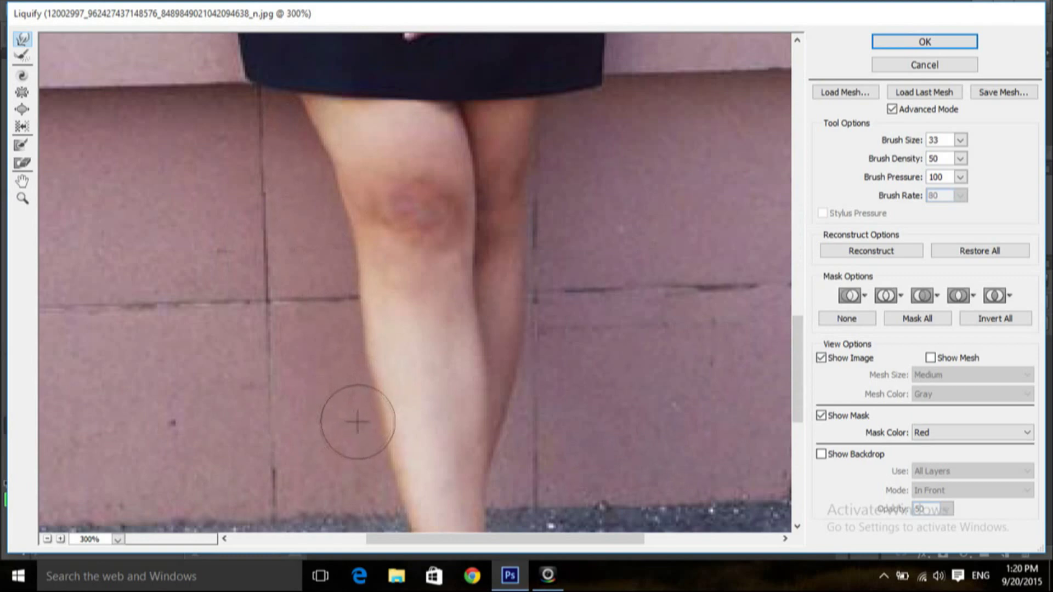
{"action": "scroll", "coordinate": [354, 425], "scroll_direction": "down", "scroll_amount": 3}
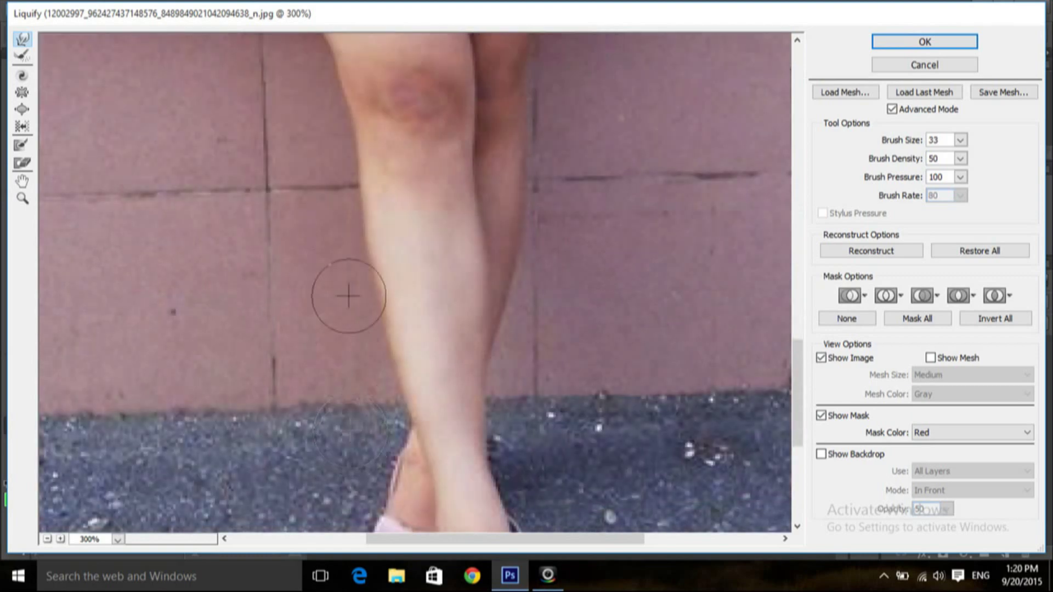
{"action": "left_click_drag", "start_coordinate": [351, 280], "coordinate": [344, 287]}
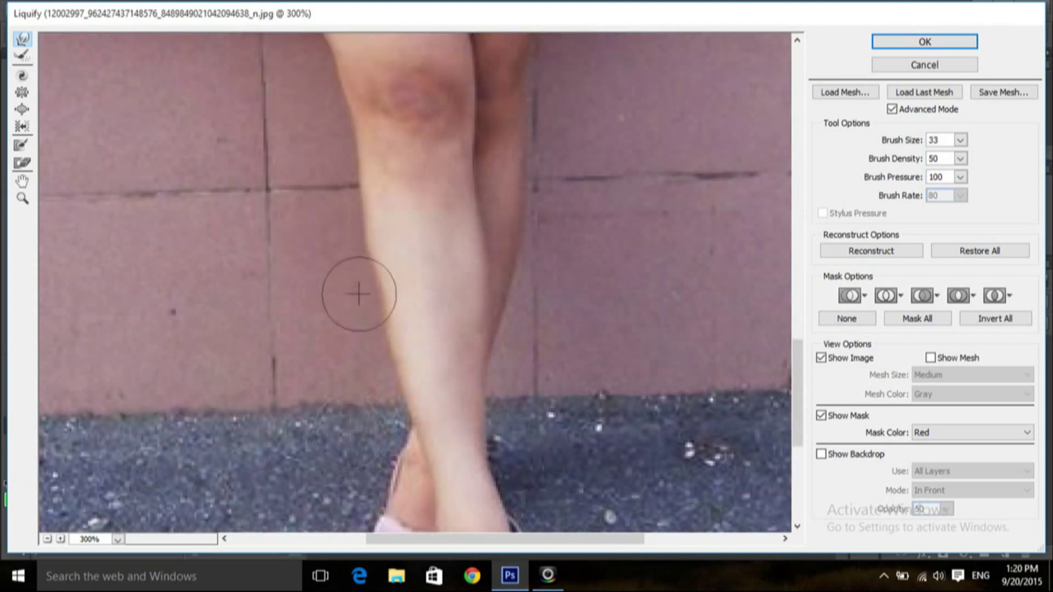
{"action": "left_click_drag", "start_coordinate": [348, 251], "coordinate": [352, 251]}
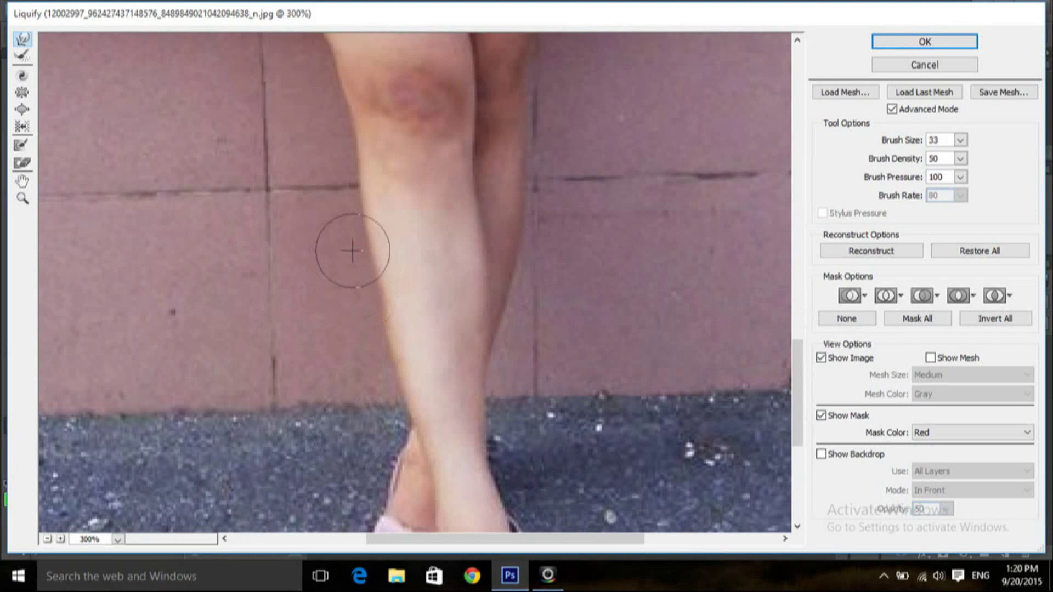
{"action": "scroll", "coordinate": [351, 241], "scroll_direction": "down", "scroll_amount": 1}
{"action": "scroll", "coordinate": [353, 242], "scroll_direction": "down", "scroll_amount": 2}
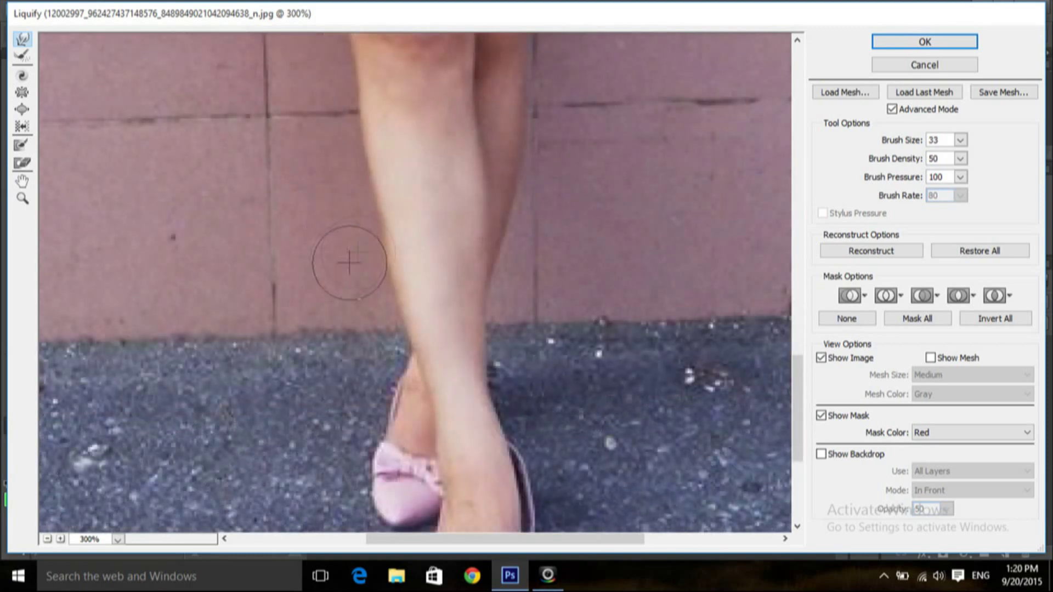
{"action": "left_click_drag", "start_coordinate": [358, 241], "coordinate": [362, 244]}
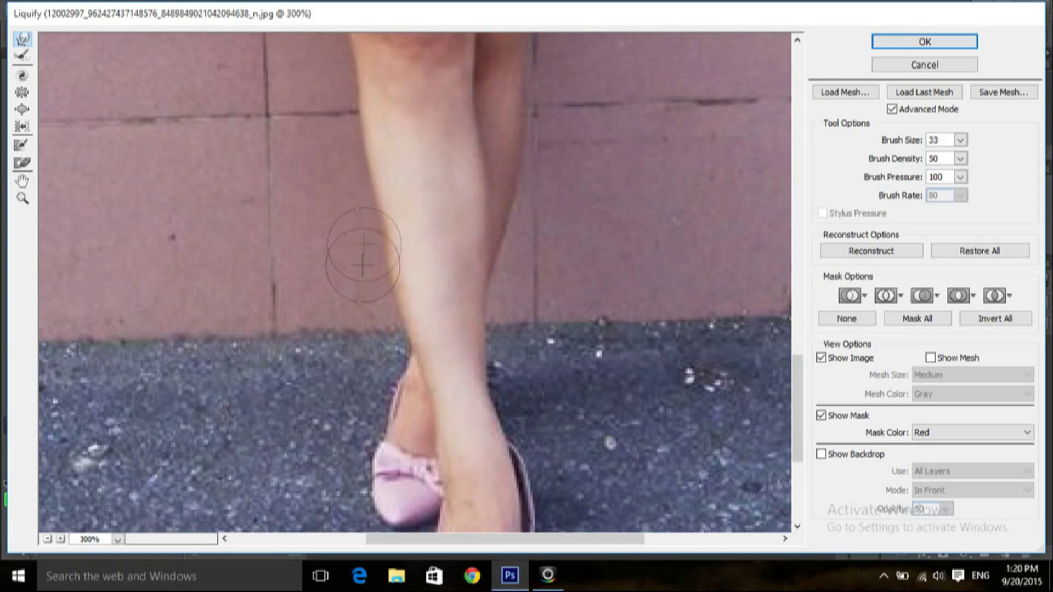
{"action": "left_click_drag", "start_coordinate": [360, 282], "coordinate": [373, 281]}
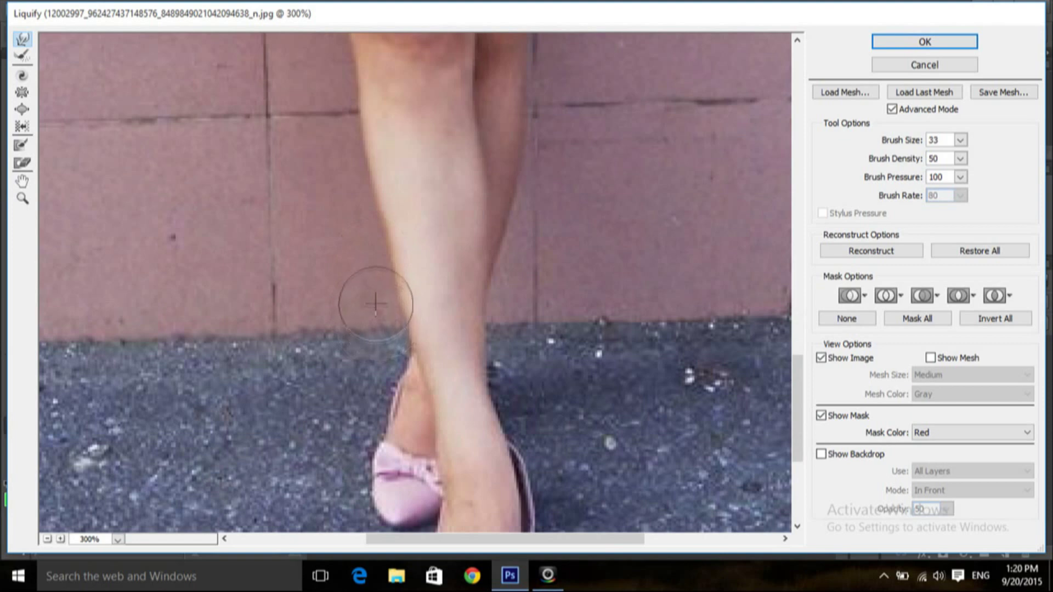
- Slim the heel where it meets the pink shoe
{"action": "scroll", "coordinate": [369, 360], "scroll_direction": "down", "scroll_amount": 2}
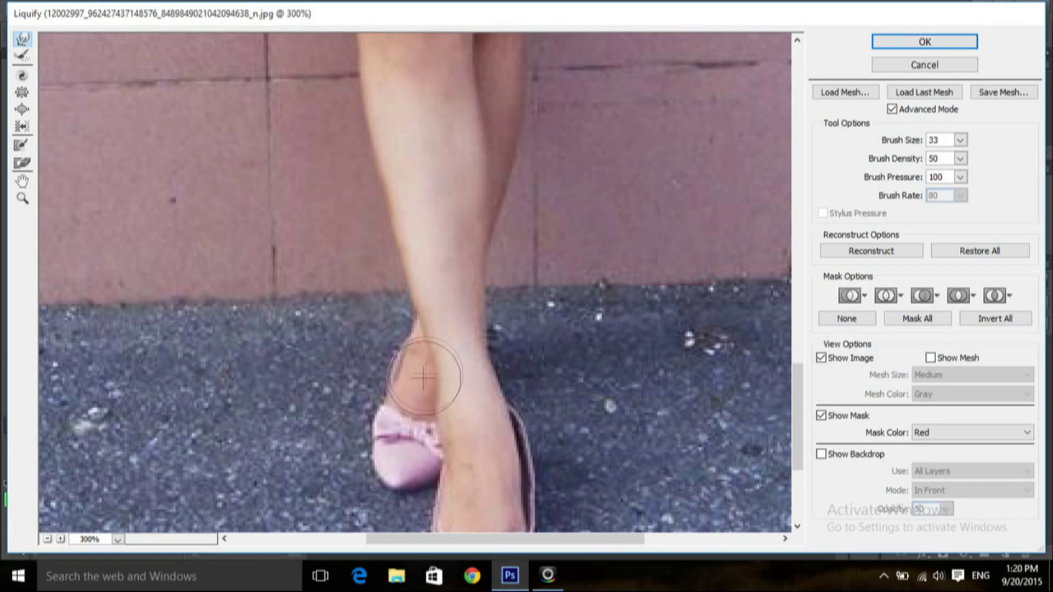
{"action": "left_click_drag", "start_coordinate": [418, 376], "coordinate": [422, 401]}
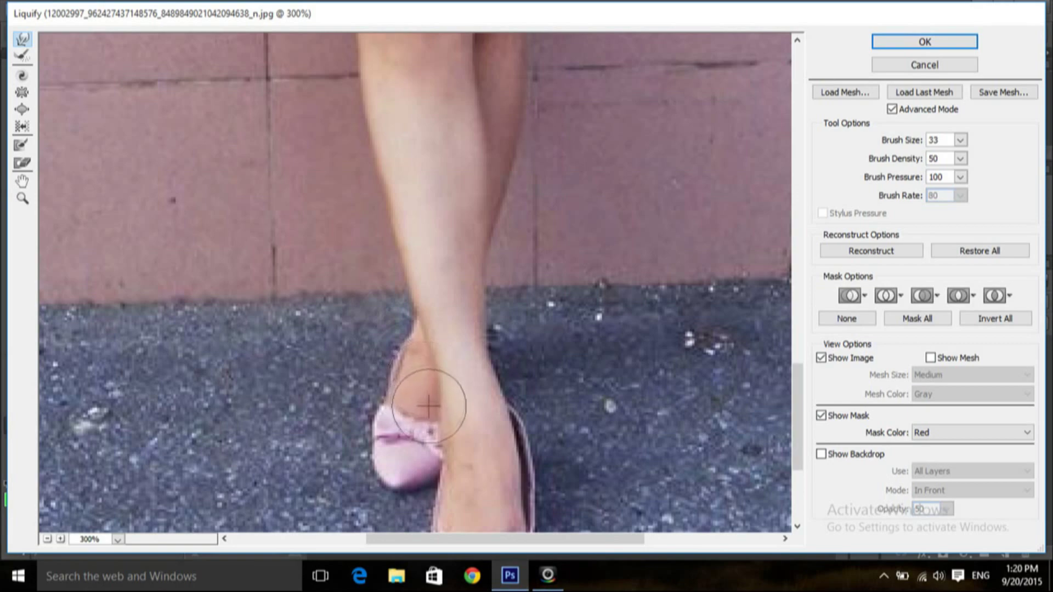
{"action": "scroll", "coordinate": [416, 368], "scroll_direction": "down", "scroll_amount": 3}
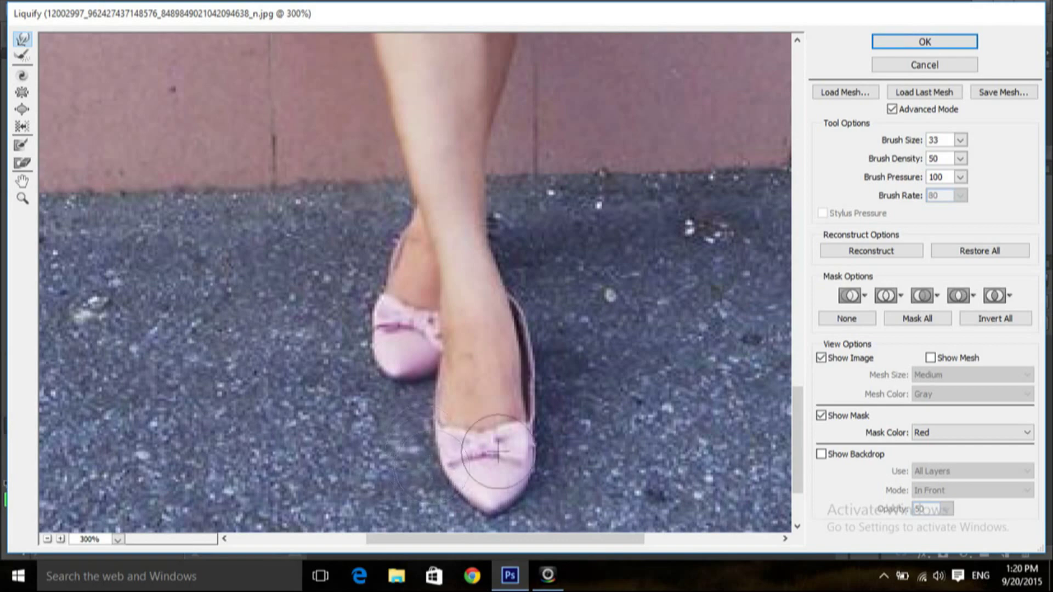
{"action": "scroll", "coordinate": [592, 351], "scroll_direction": "up", "scroll_amount": 5}
{"action": "scroll", "coordinate": [575, 275], "scroll_direction": "up", "scroll_amount": 4}
{"action": "scroll", "coordinate": [575, 276], "scroll_direction": "up", "scroll_amount": 5}
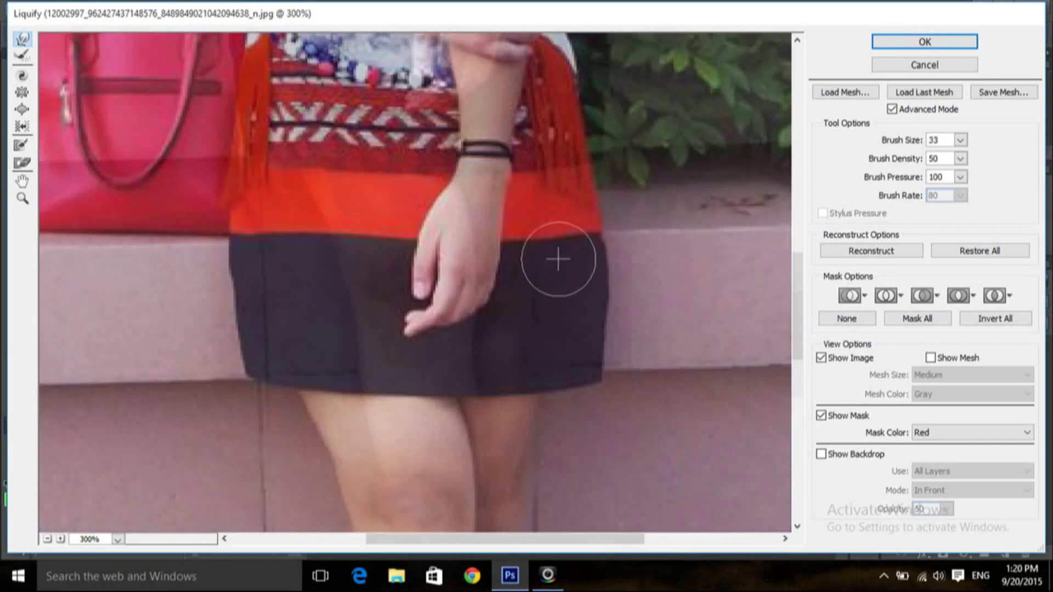
{"action": "scroll", "coordinate": [558, 259], "scroll_direction": "down", "scroll_amount": 4}
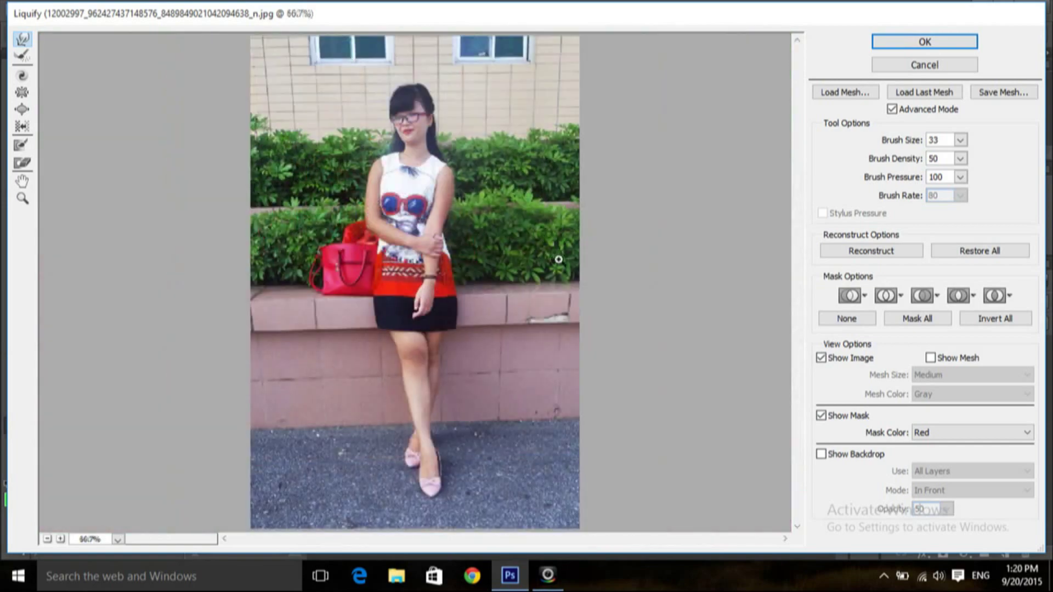
{"action": "scroll", "coordinate": [558, 259], "scroll_direction": "up", "scroll_amount": 2}
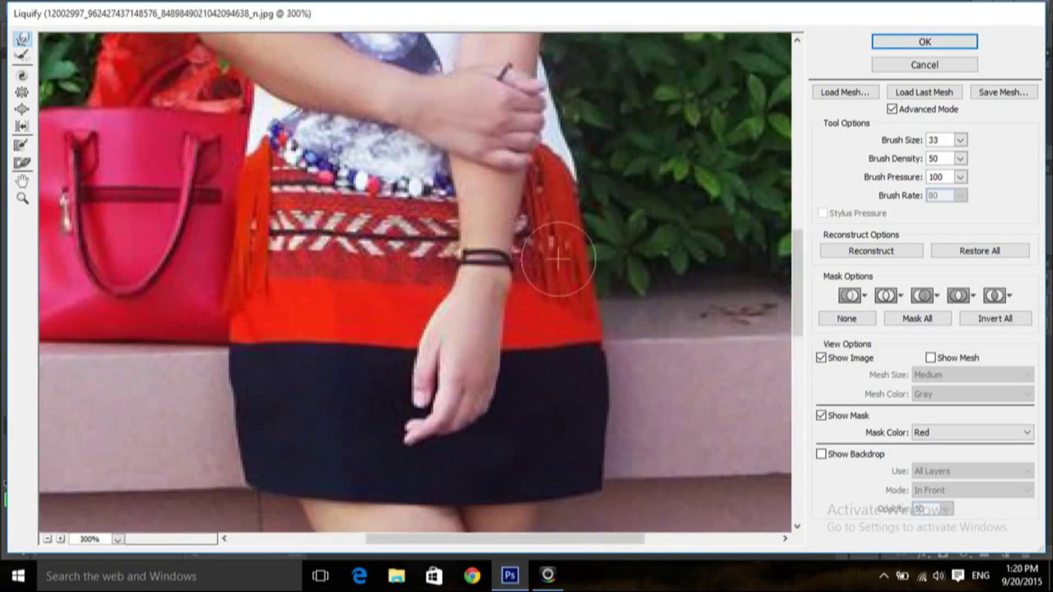
{"action": "scroll", "coordinate": [558, 260], "scroll_direction": "up", "scroll_amount": 2}
{"action": "scroll", "coordinate": [559, 181], "scroll_direction": "up", "scroll_amount": 4}
{"action": "scroll", "coordinate": [559, 179], "scroll_direction": "up", "scroll_amount": 4}
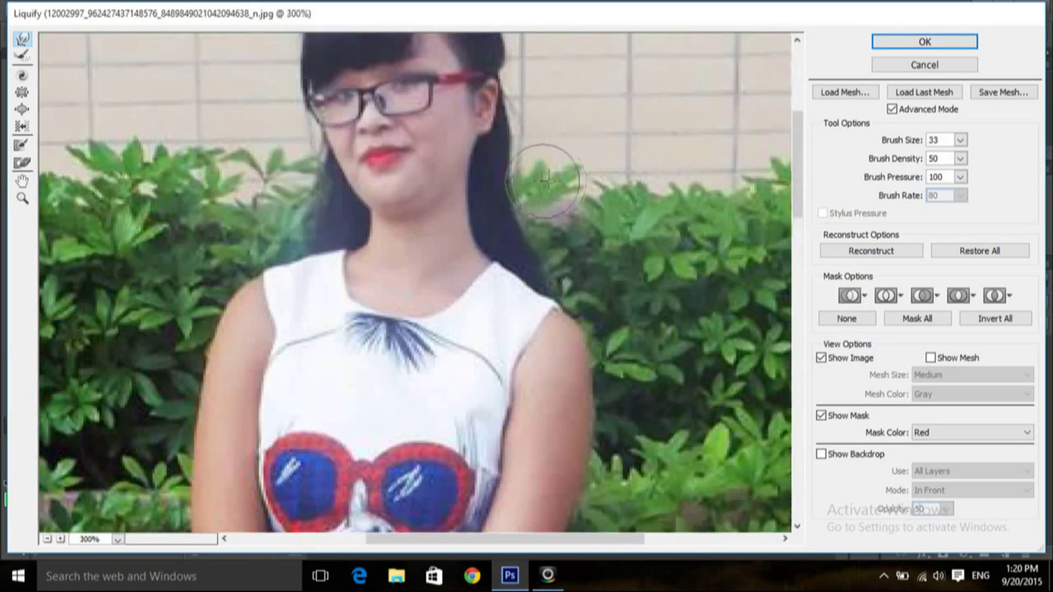
{"action": "scroll", "coordinate": [491, 194], "scroll_direction": "up", "scroll_amount": 2}
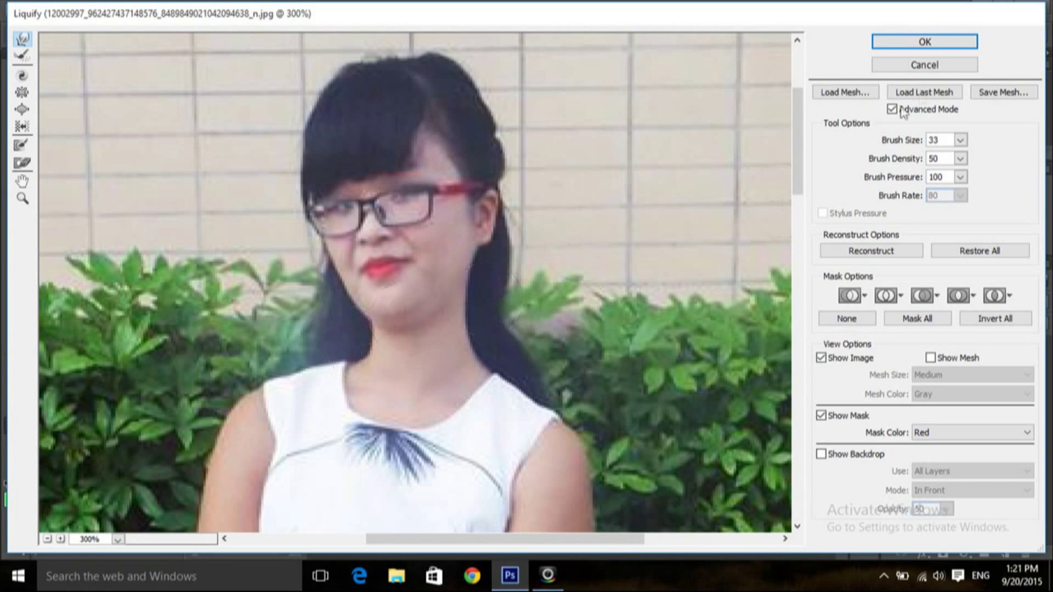
- Apply the Liquify warp and toggle Layer 1's visibility to compare with the original
{"action": "left_click", "coordinate": [926, 44]}
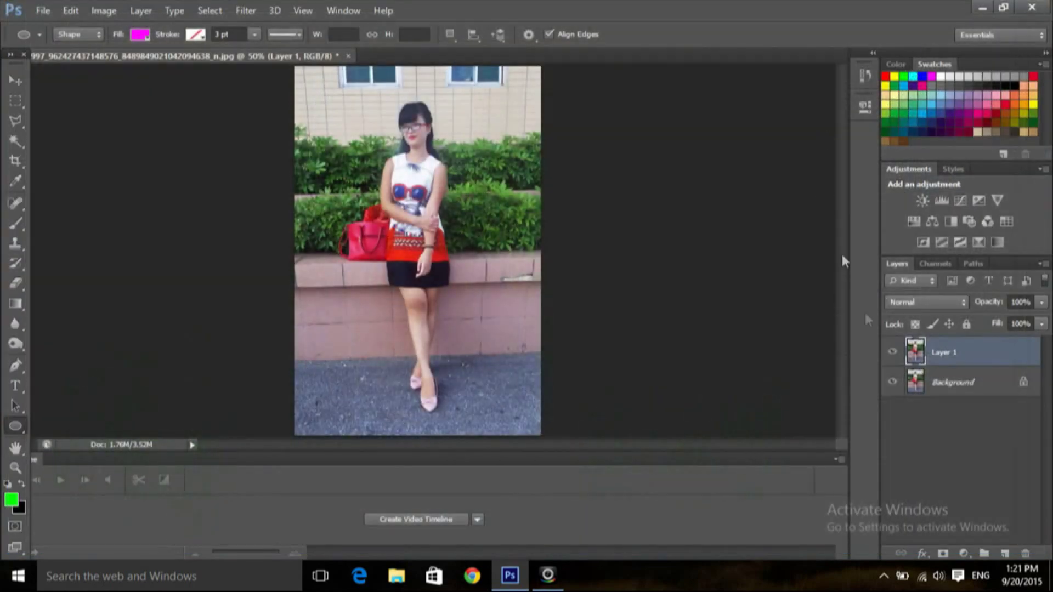
{"action": "left_click", "coordinate": [893, 354]}
{"action": "left_click", "coordinate": [893, 353]}
{"action": "left_click", "coordinate": [893, 354]}
{"action": "left_click", "coordinate": [893, 353]}
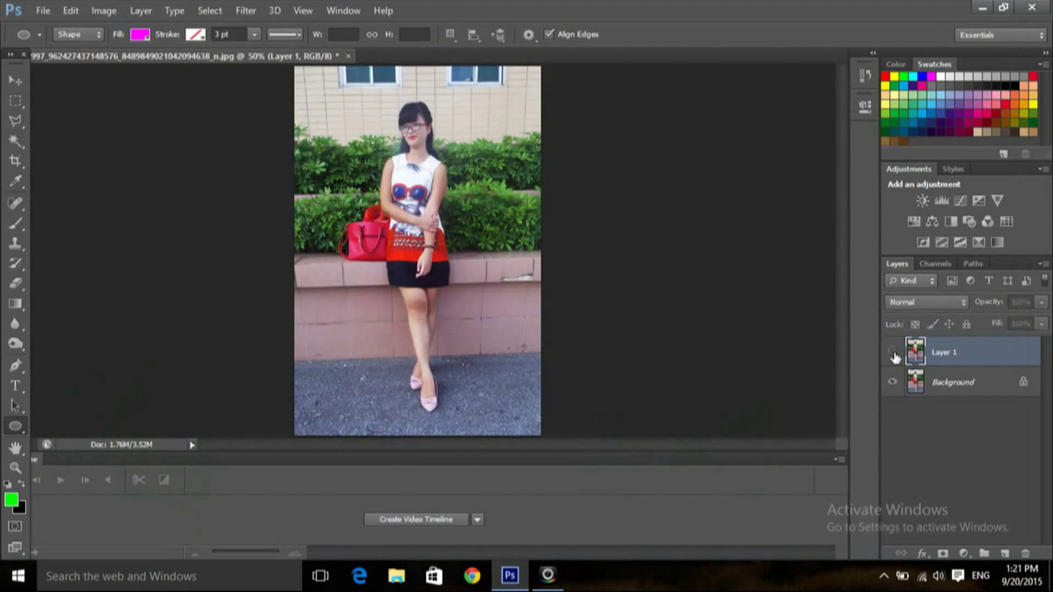
{"action": "left_click", "coordinate": [893, 353]}
{"action": "left_click", "coordinate": [893, 354]}
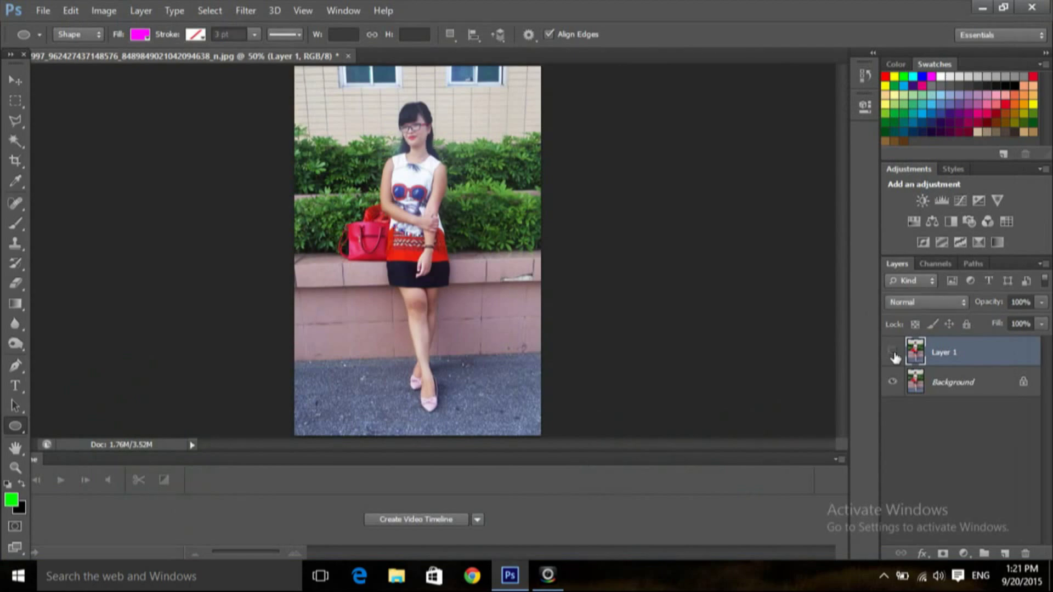
{"action": "left_click", "coordinate": [893, 353]}
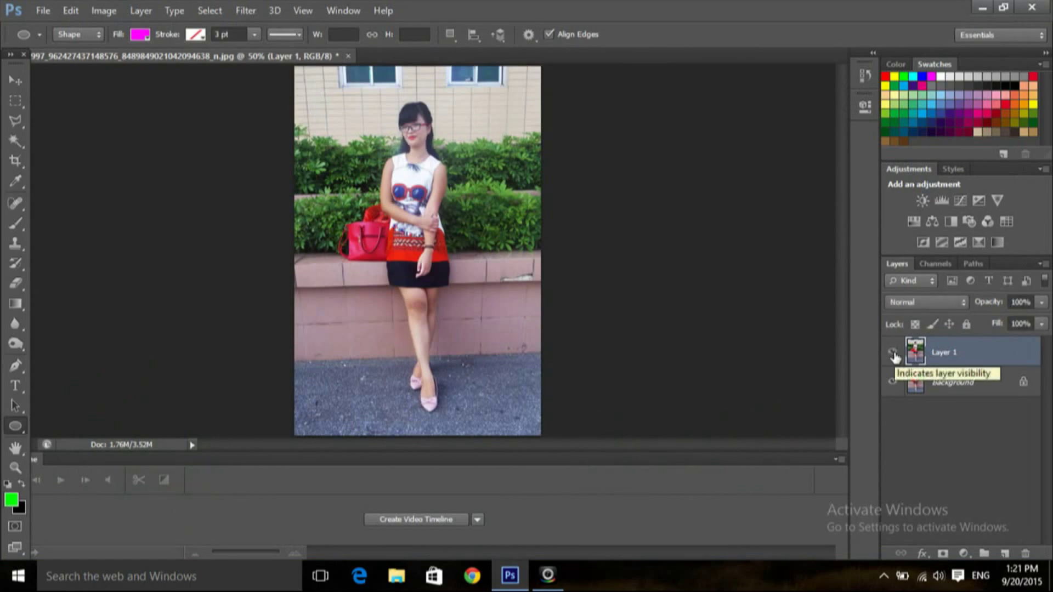
{"action": "left_click", "coordinate": [893, 354]}
{"action": "left_click", "coordinate": [892, 354]}
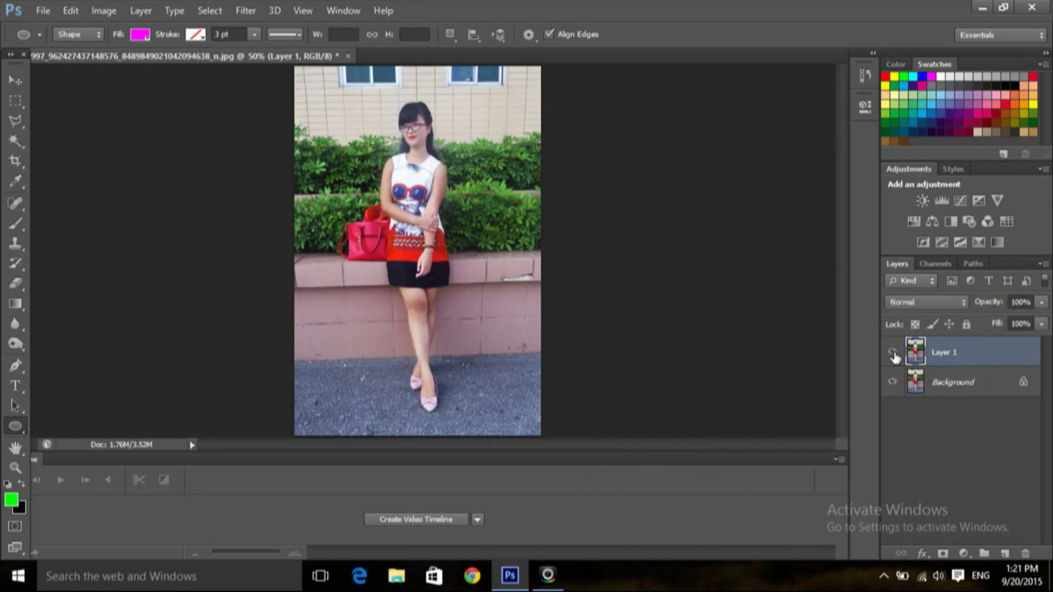
{"action": "left_click", "coordinate": [892, 354]}
{"action": "left_click", "coordinate": [892, 354]}
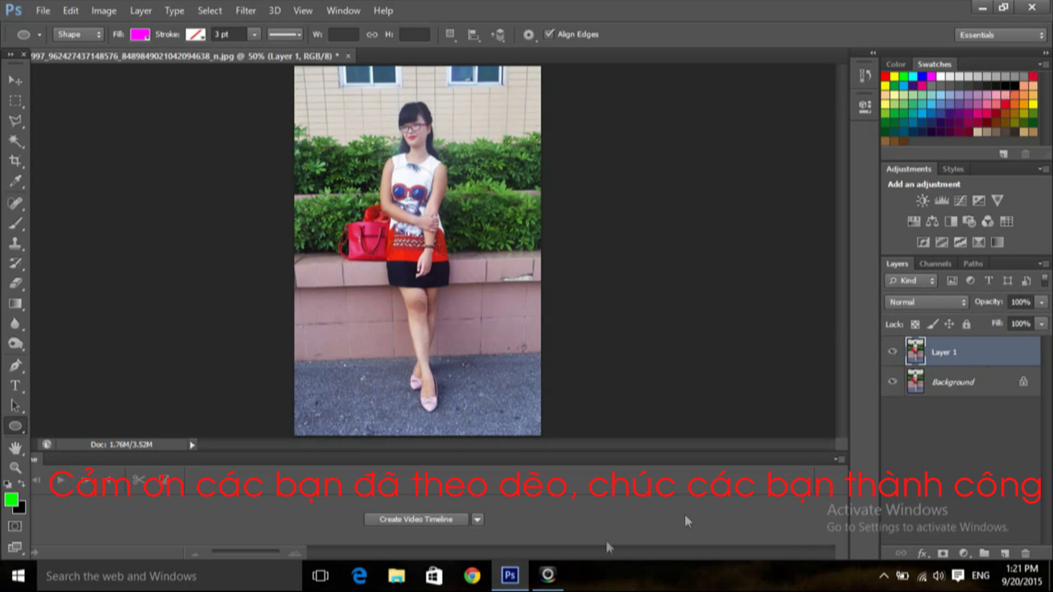
{"action": "left_click", "coordinate": [548, 576]}
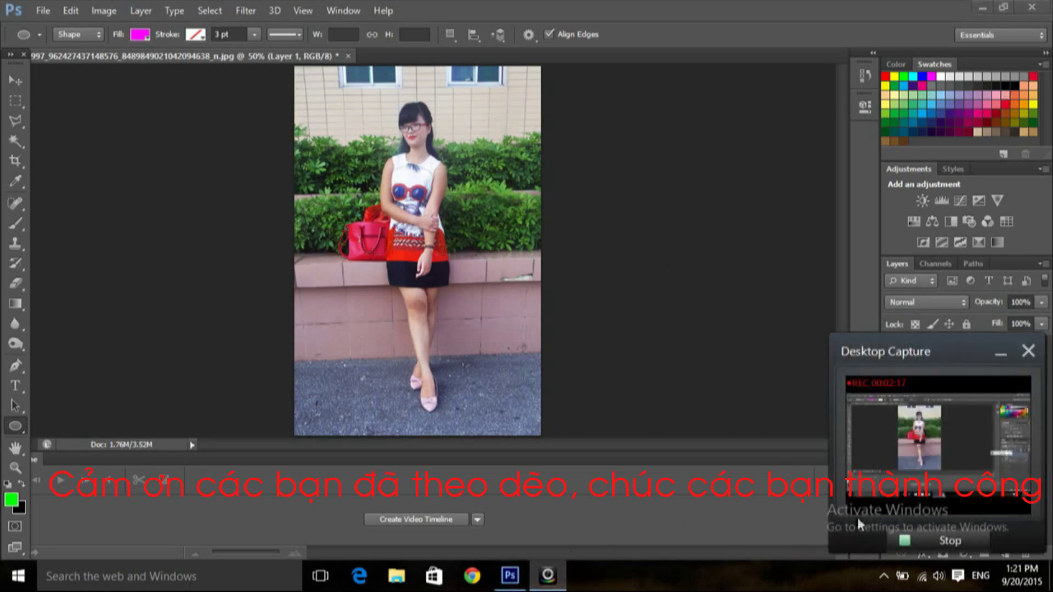